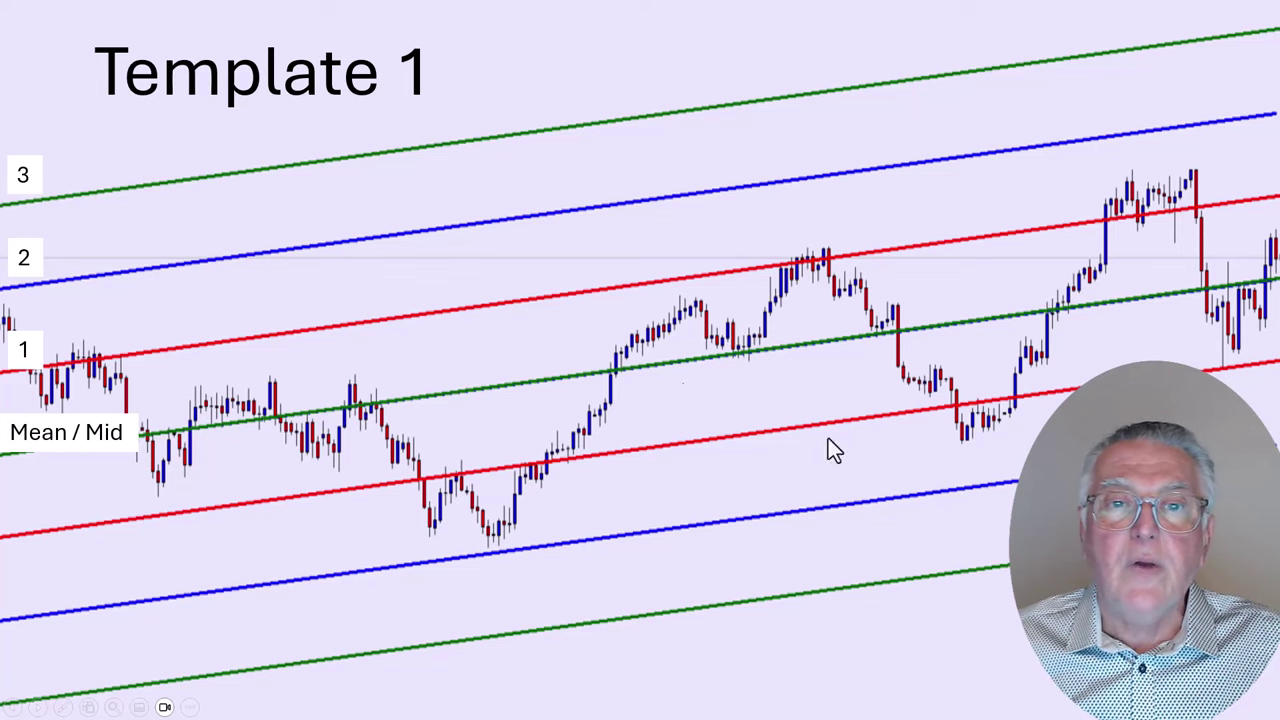
Return to the AUDNZD daily chart and scroll back to show older bars.
key("alt+Tab")
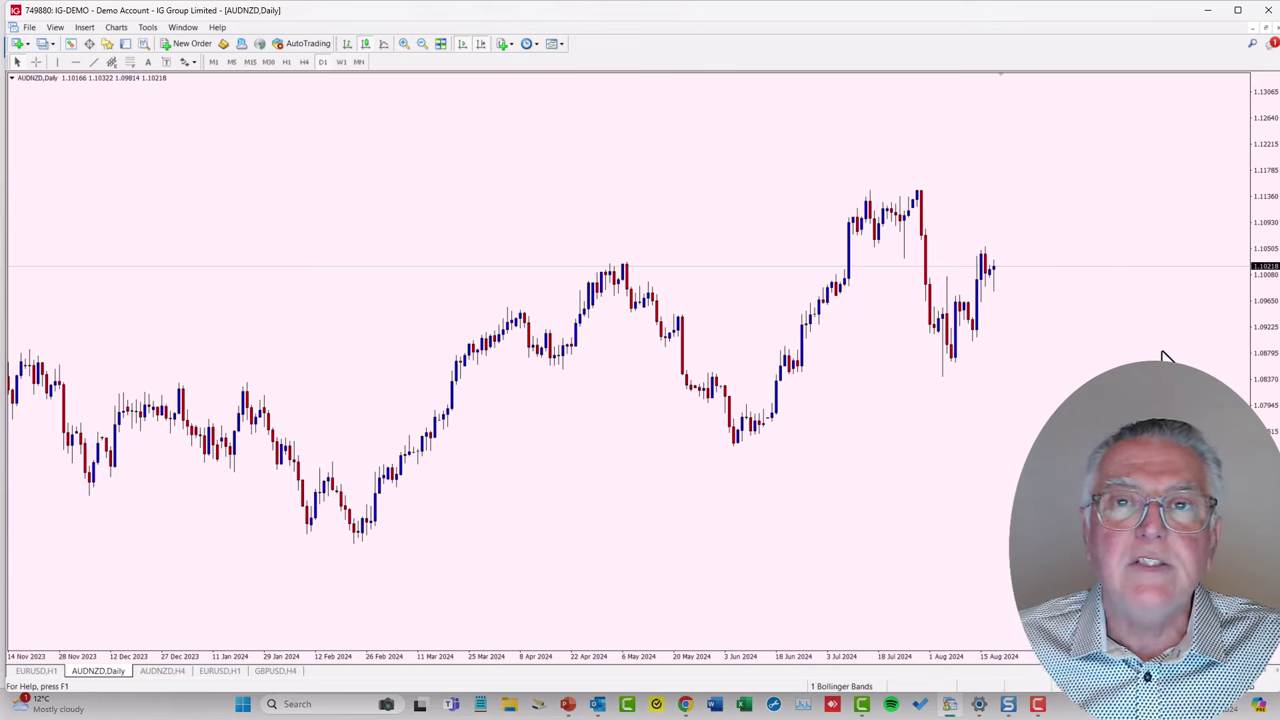
scroll(600, 175, "left", 3)
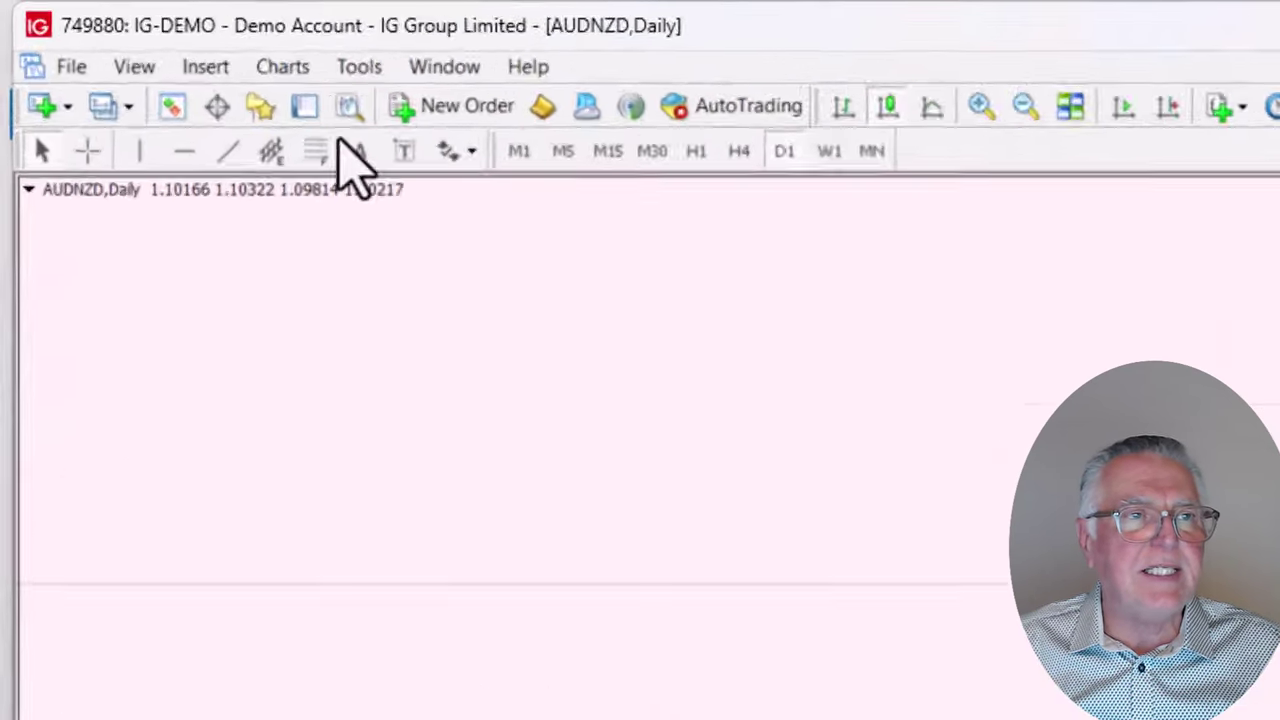
Draw a Standard Deviation channel across the AUDNZD daily bars from left to right.
left_click(199, 68)
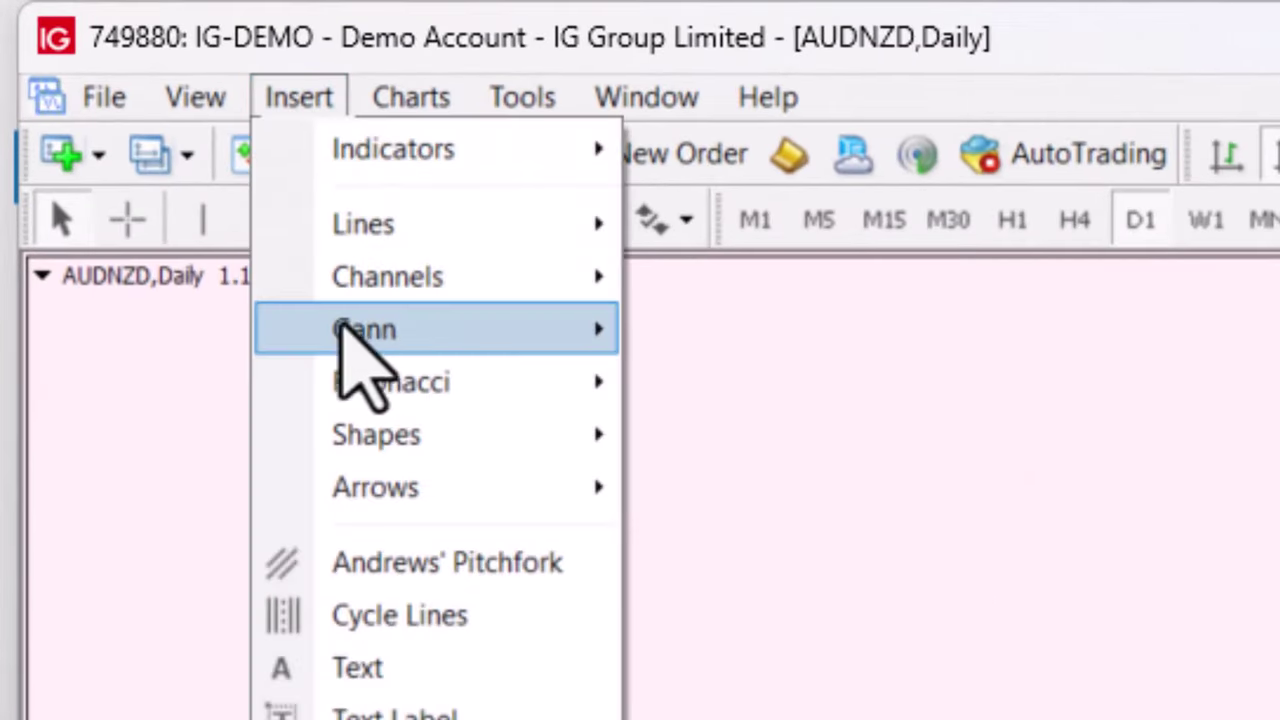
mouse_move(630, 285)
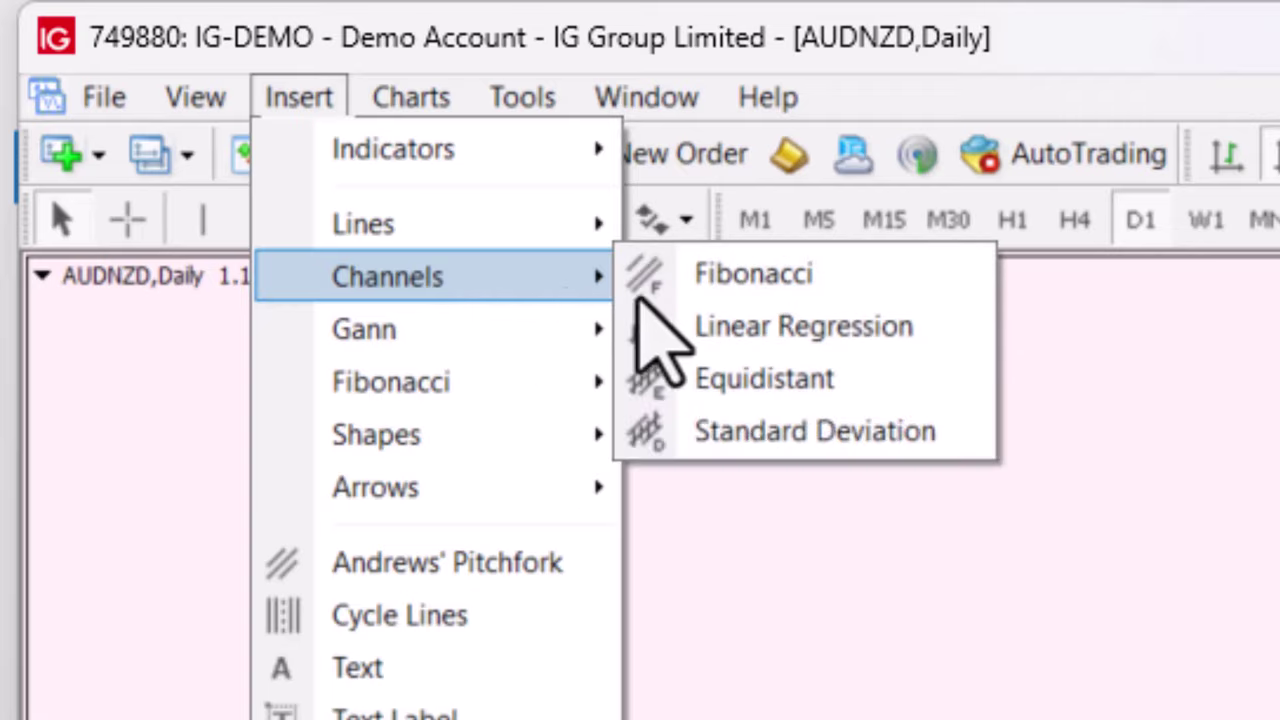
left_click(718, 432)
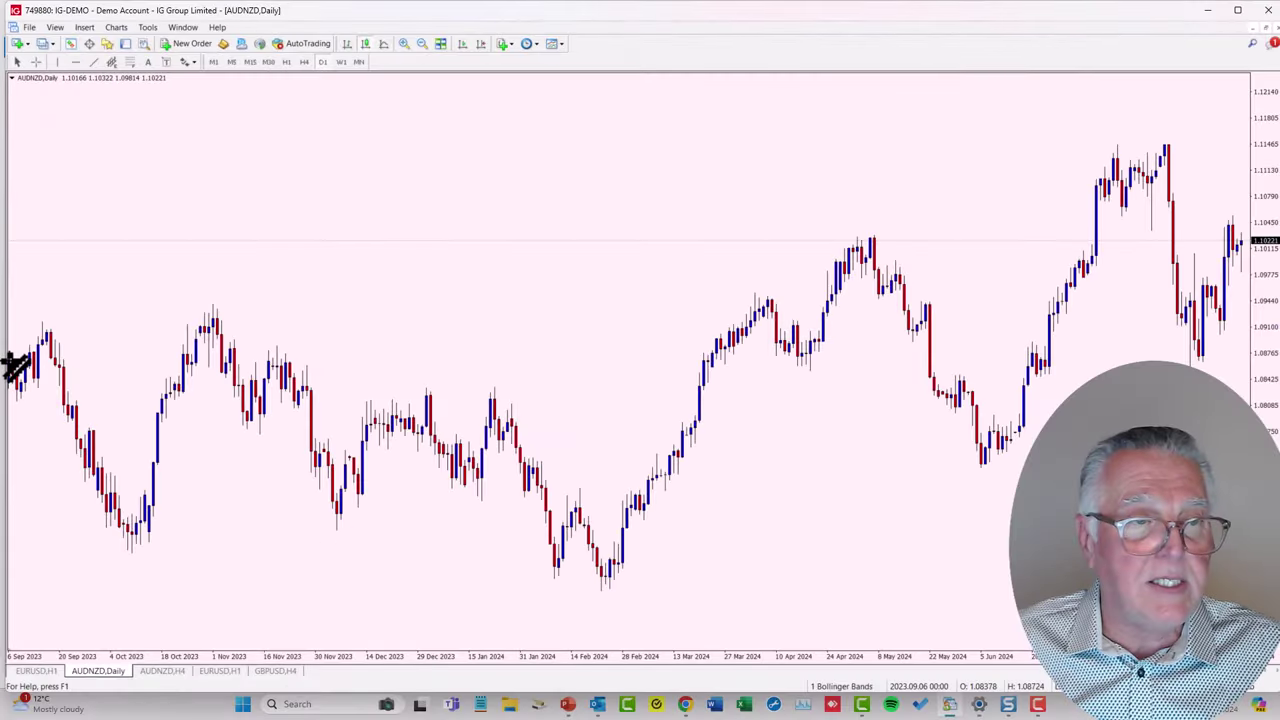
mouse_move(15, 367)
left_mouse_down()
mouse_move(806, 297)
mouse_move(1077, 297)
mouse_move(1245, 254)
left_mouse_up()
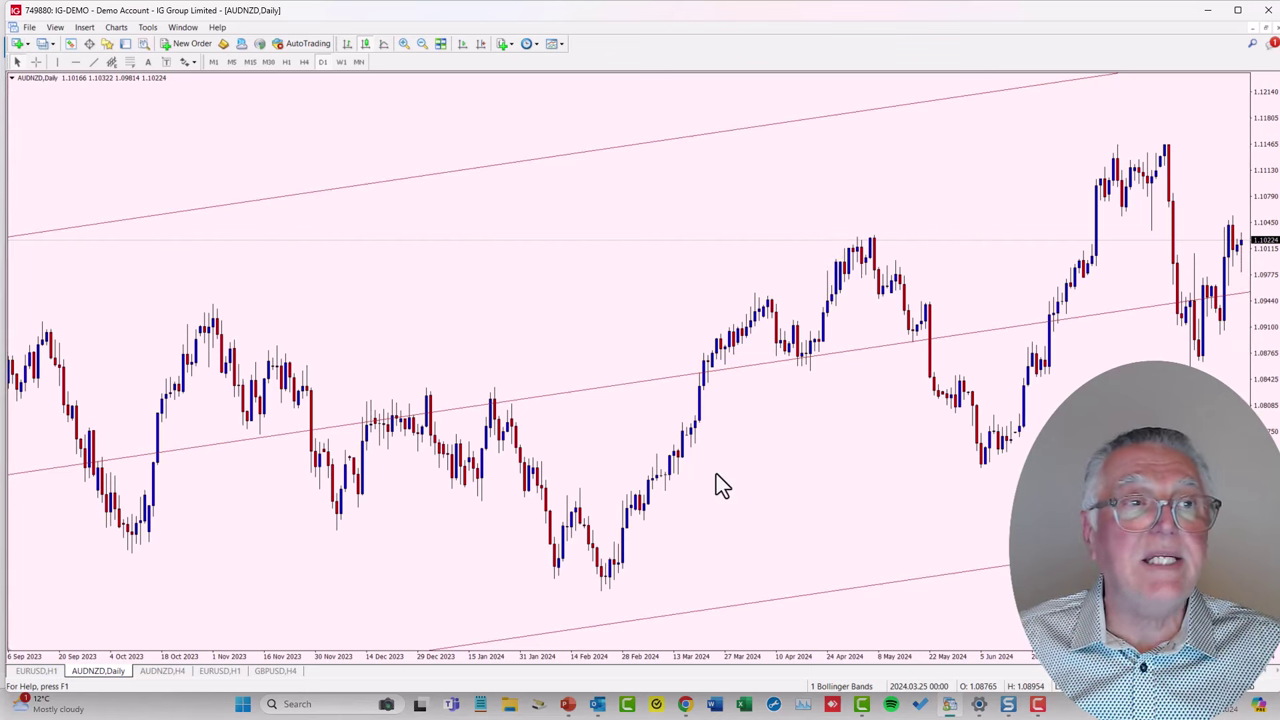
Edit the StdDev Channel from the Objects List and set its colour to Red.
right_click(511, 164)
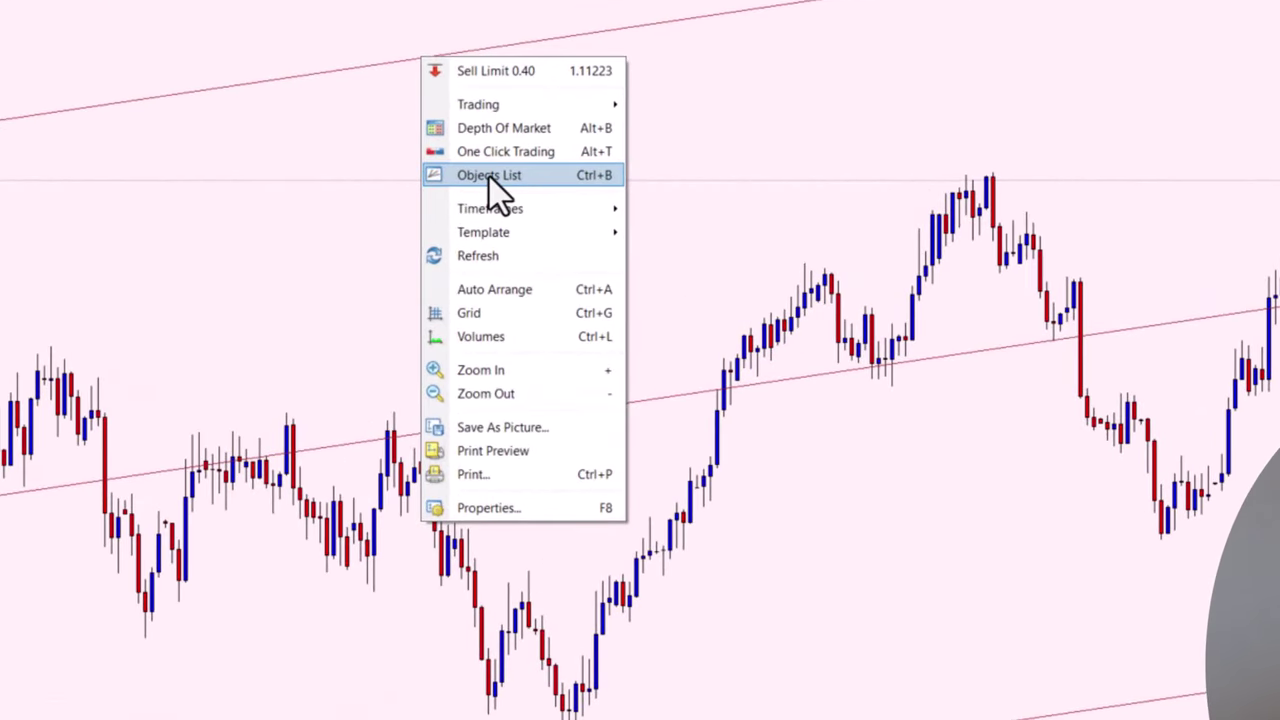
left_click(489, 178)
left_click(104, 96)
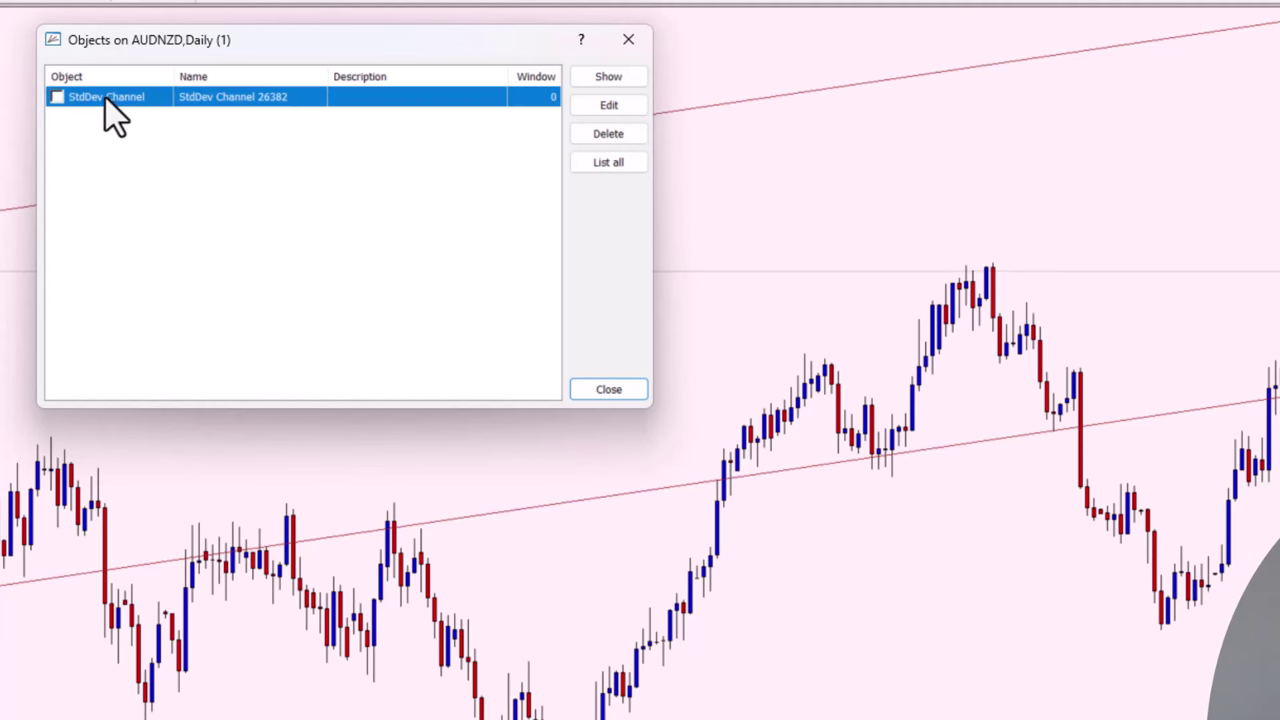
left_click(606, 104)
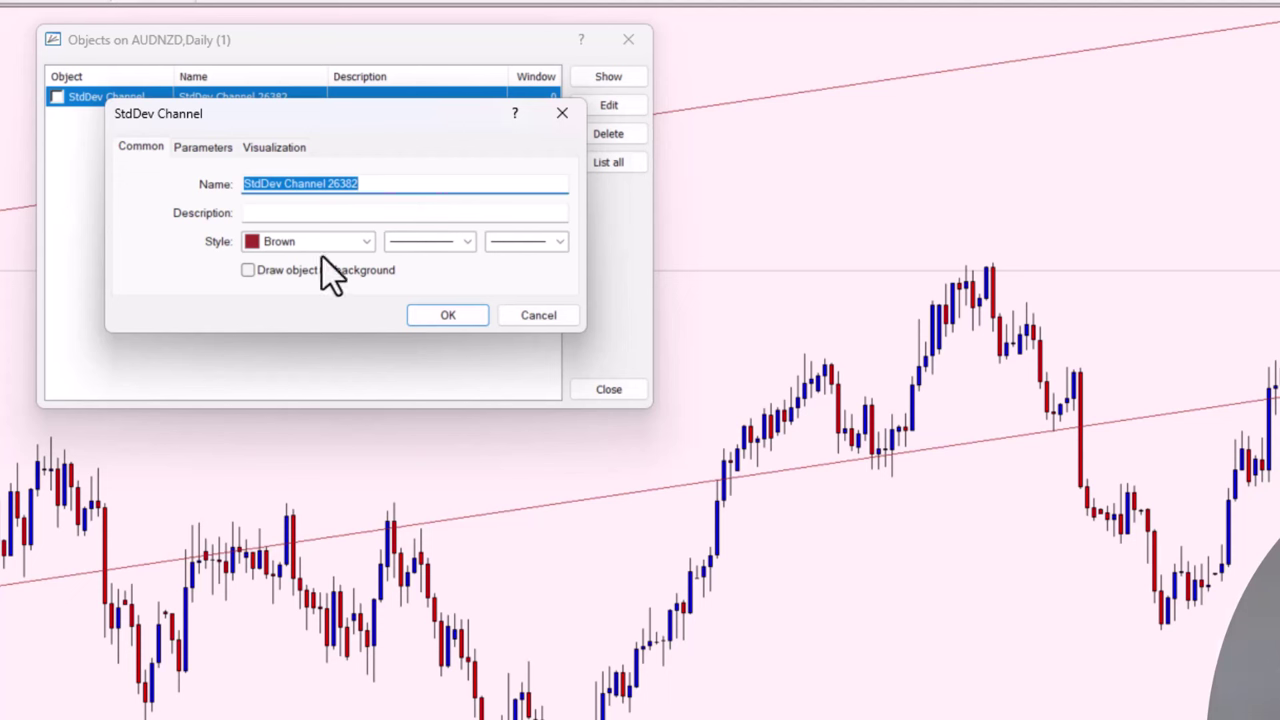
left_click(366, 245)
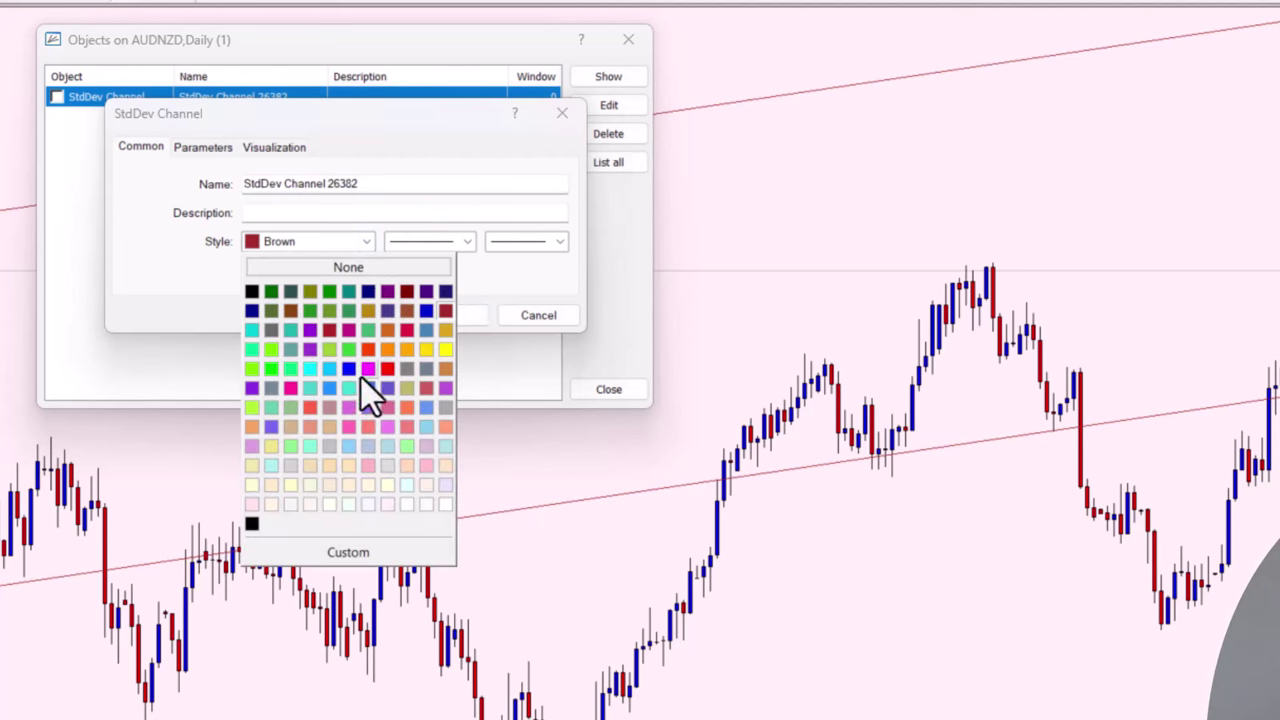
left_click(426, 388)
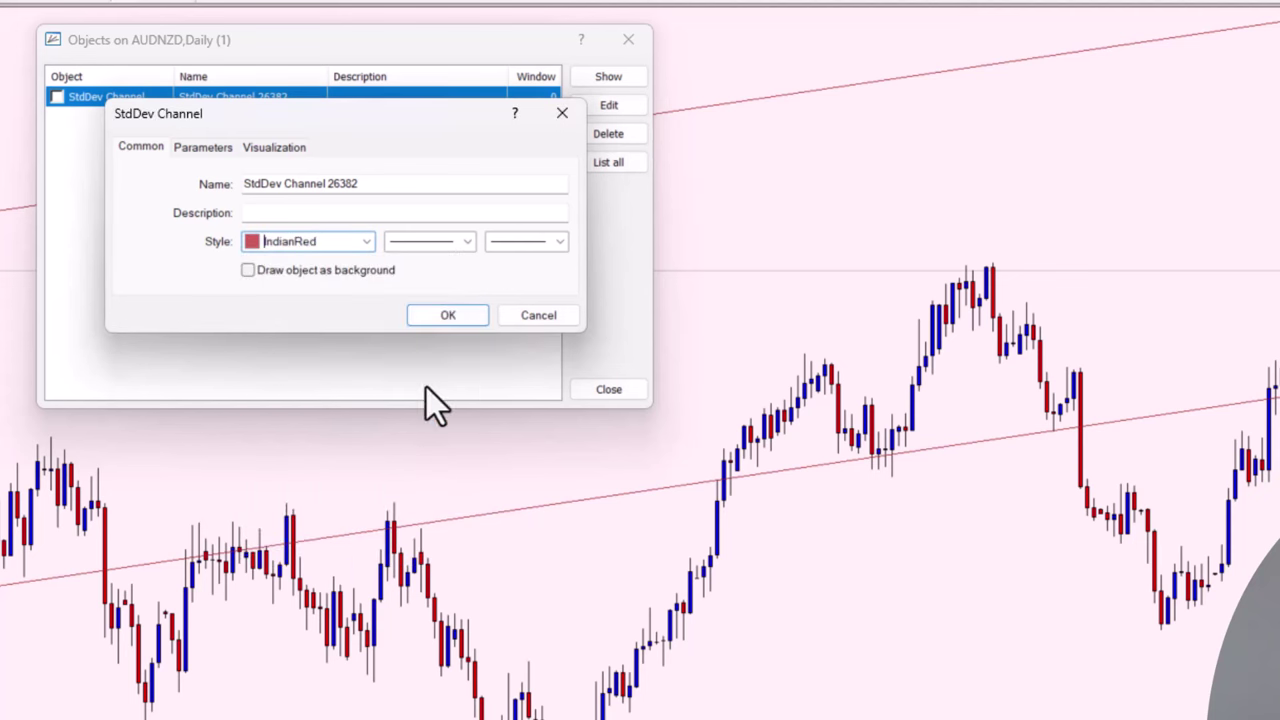
left_click(366, 243)
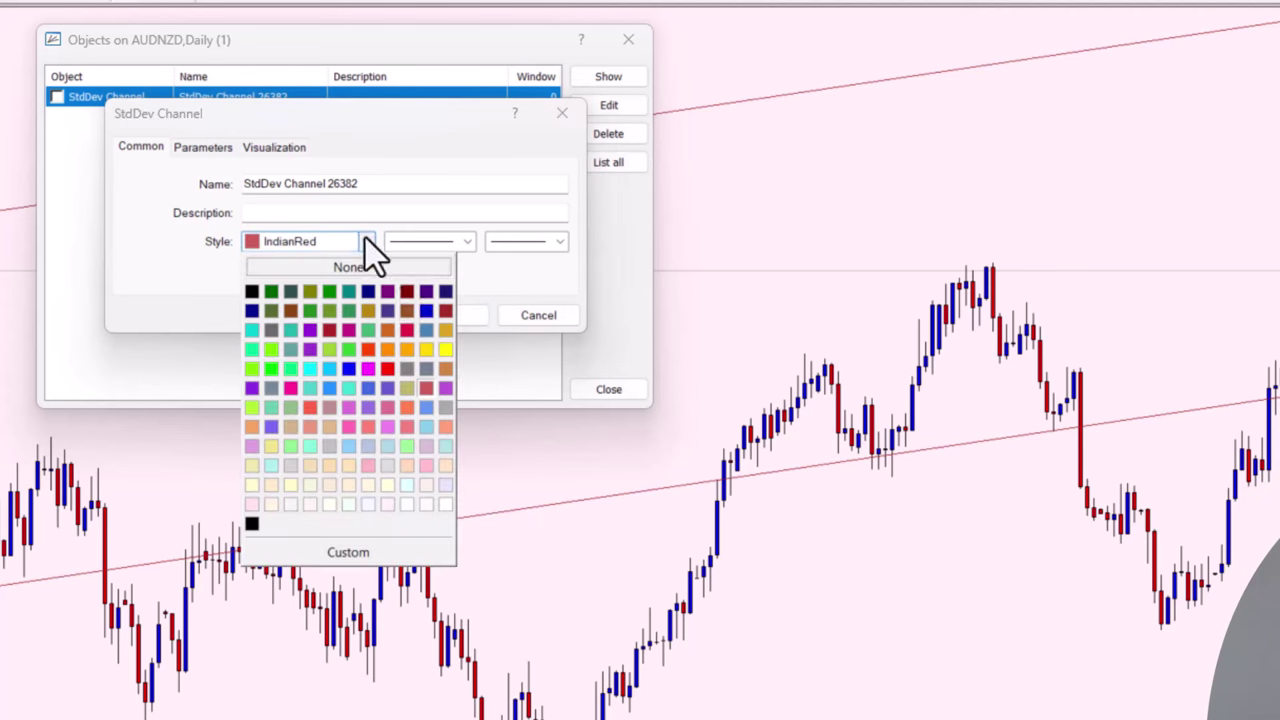
left_click(387, 369)
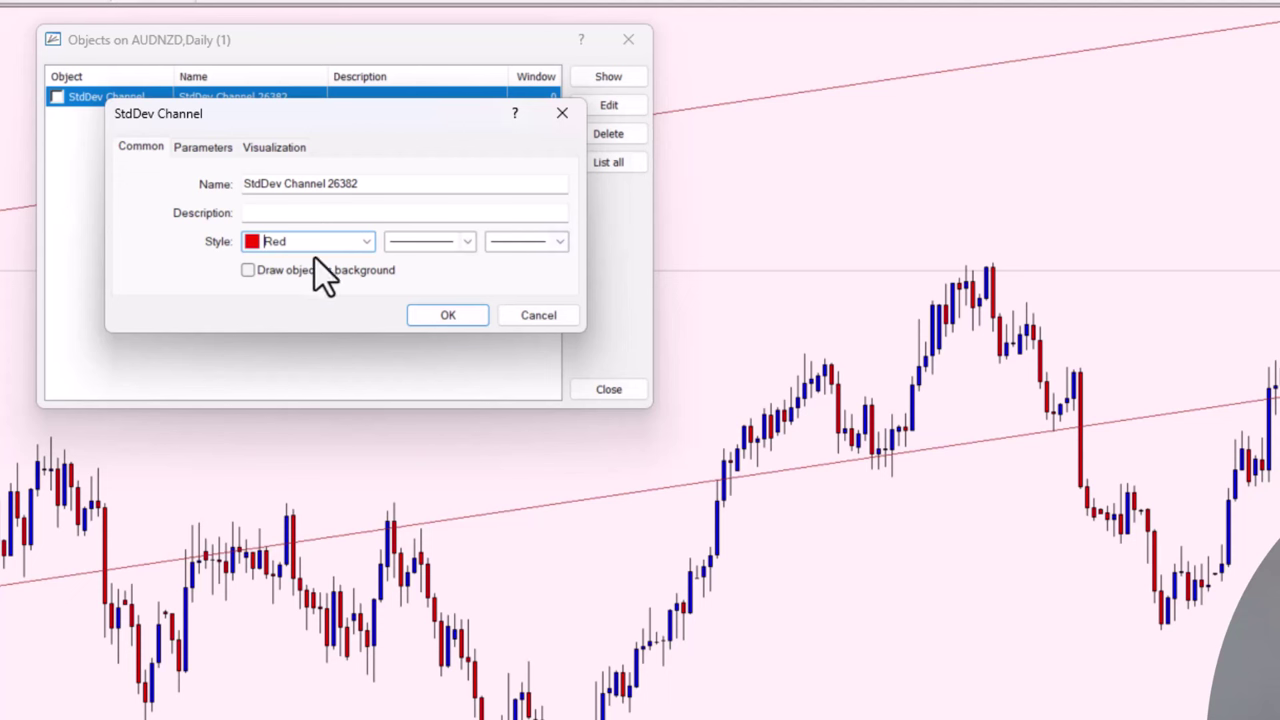
Set the channel's deviation to 1.0, apply it, and close the Objects List.
left_click(196, 150)
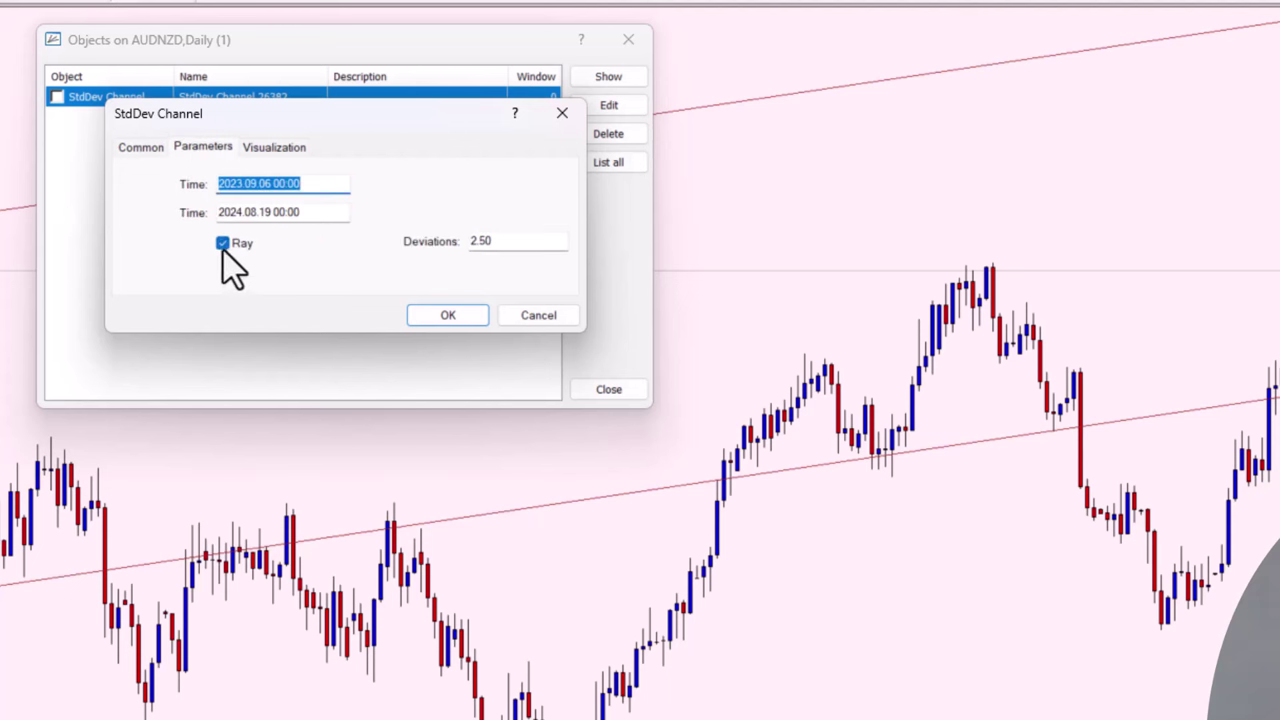
left_click_drag(491, 242, 468, 243)
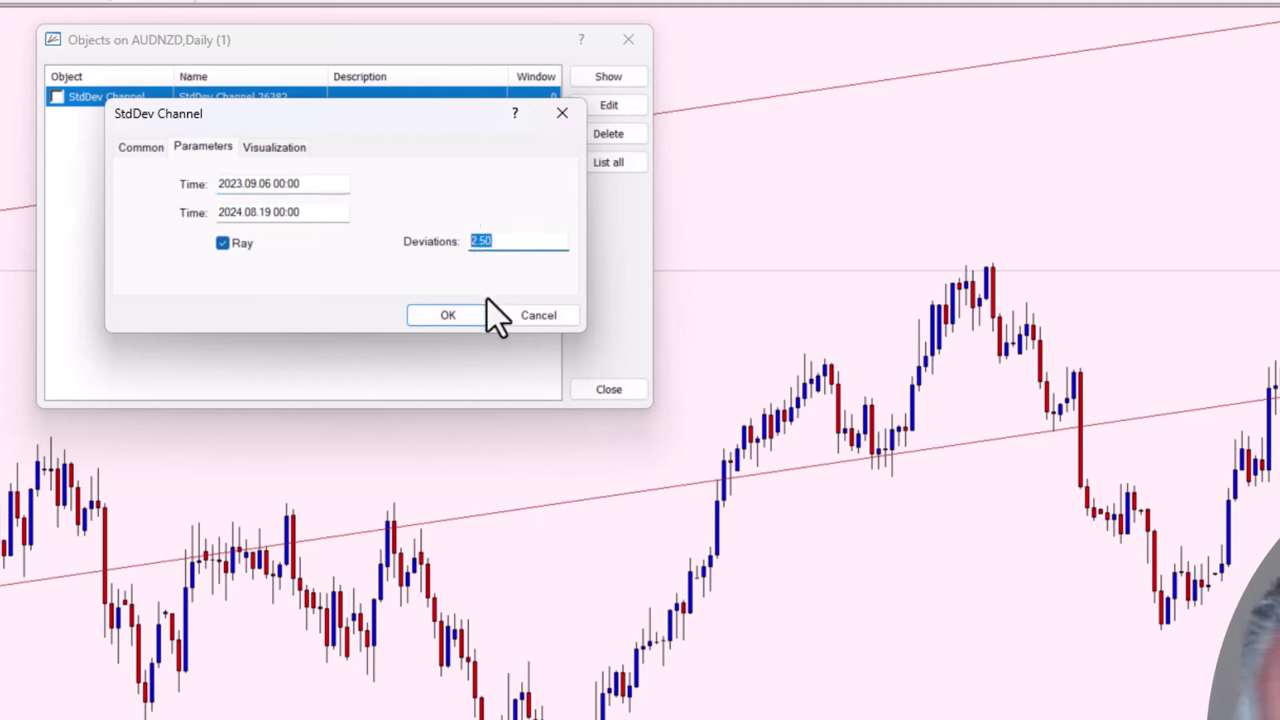
type("1")
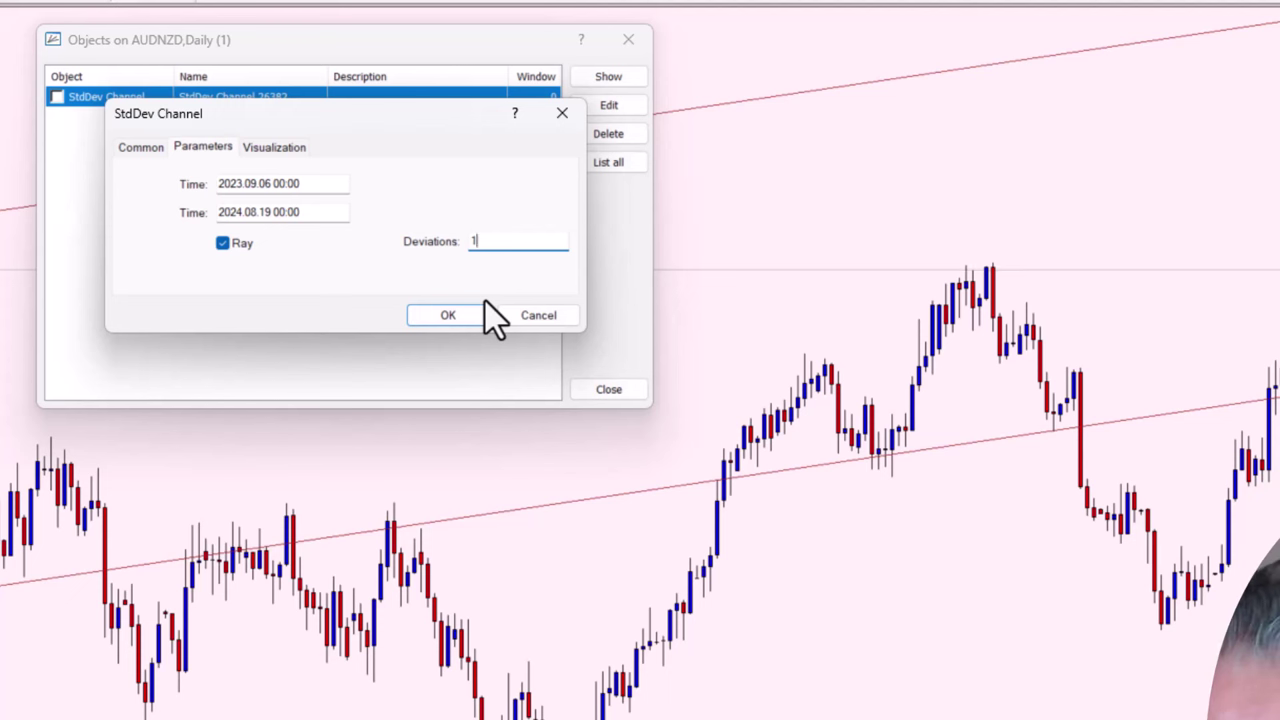
type(".0")
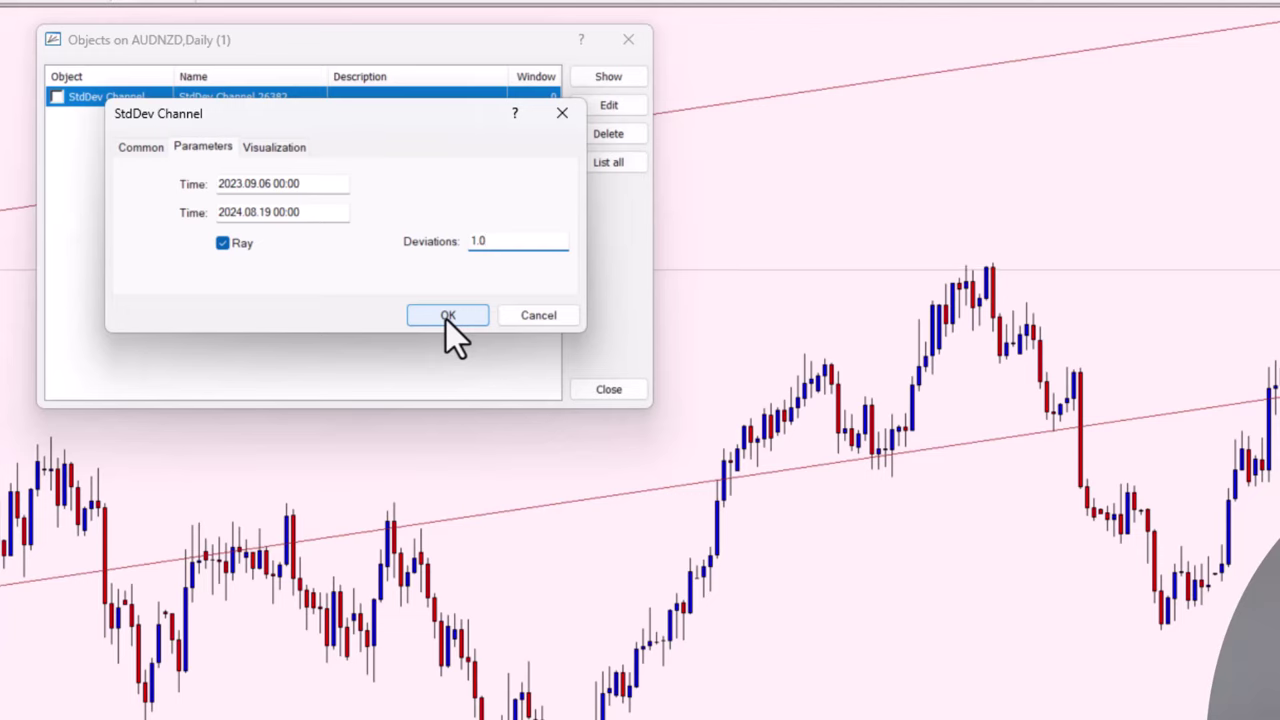
left_click(446, 316)
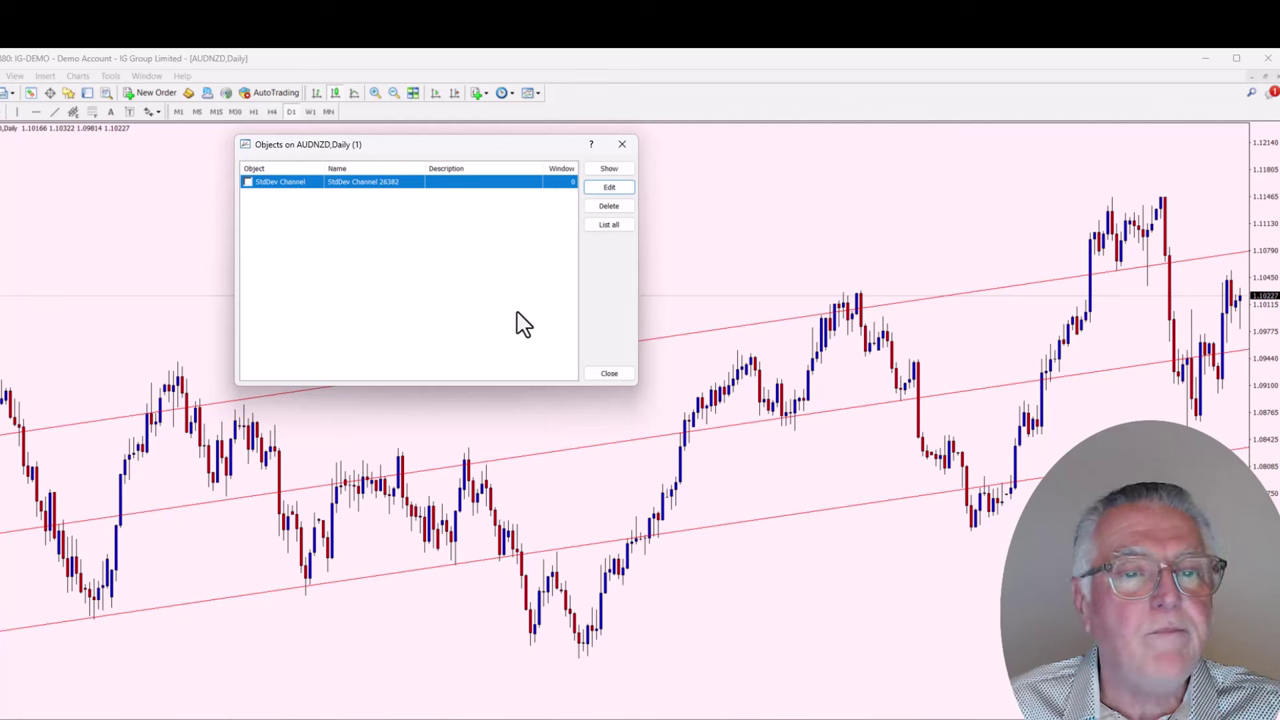
left_click(609, 169)
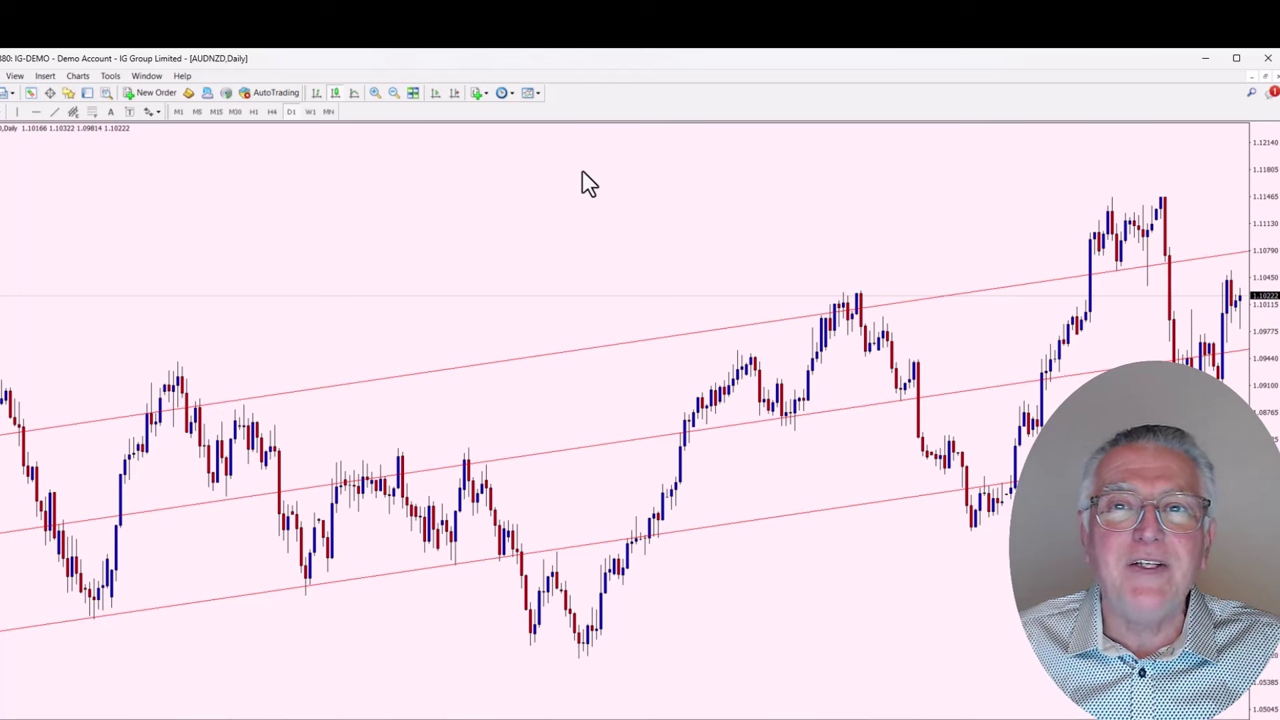
Draw a second Standard Deviation channel over the first one on the AUDNZD chart.
left_click(45, 77)
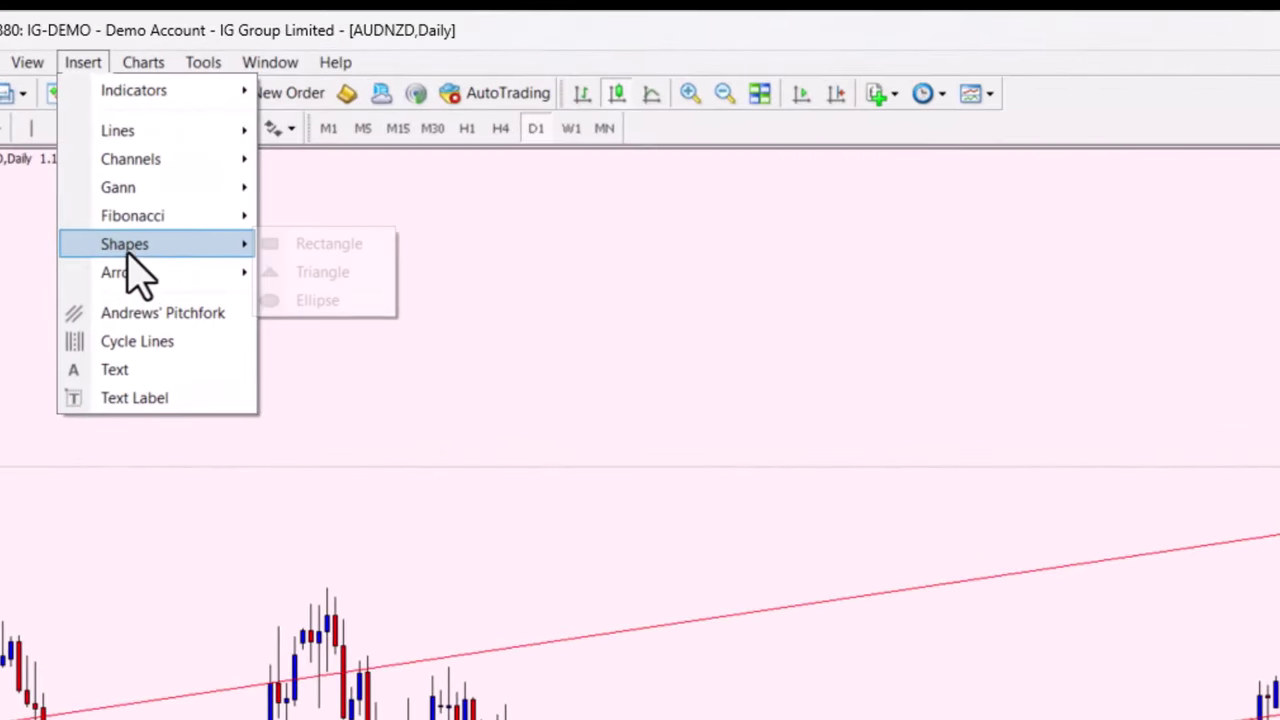
mouse_move(178, 178)
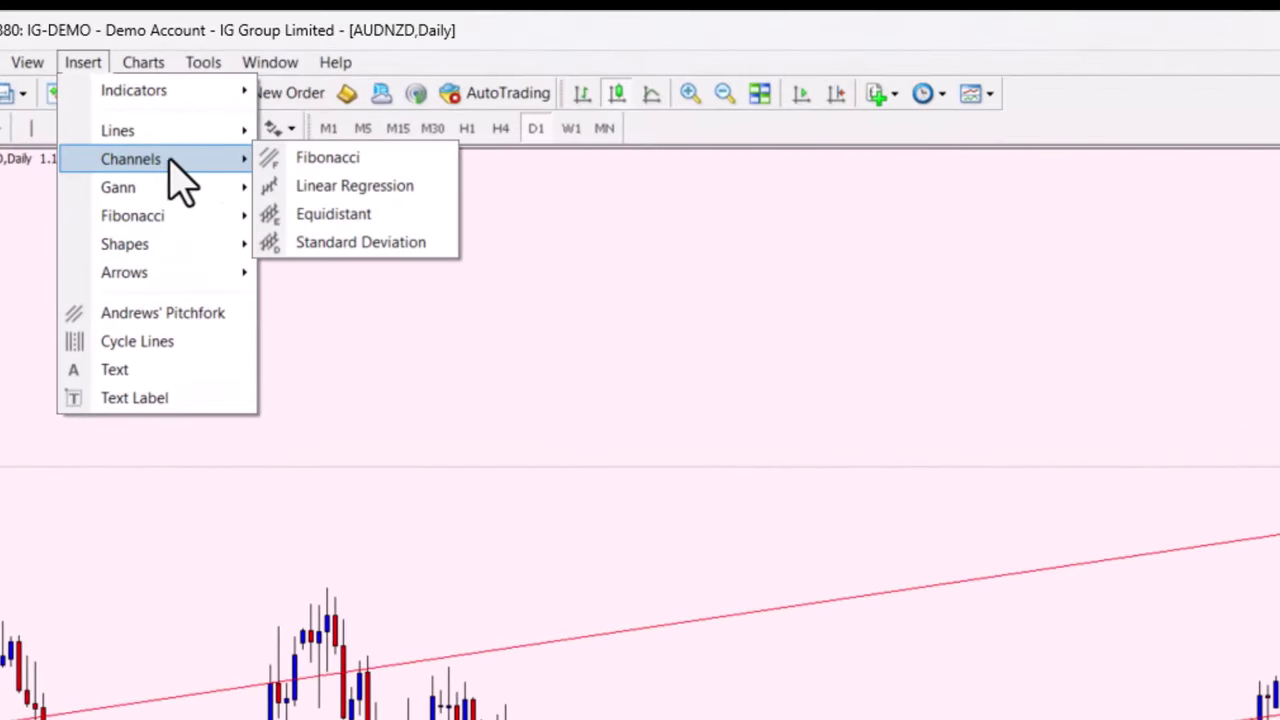
left_click(335, 243)
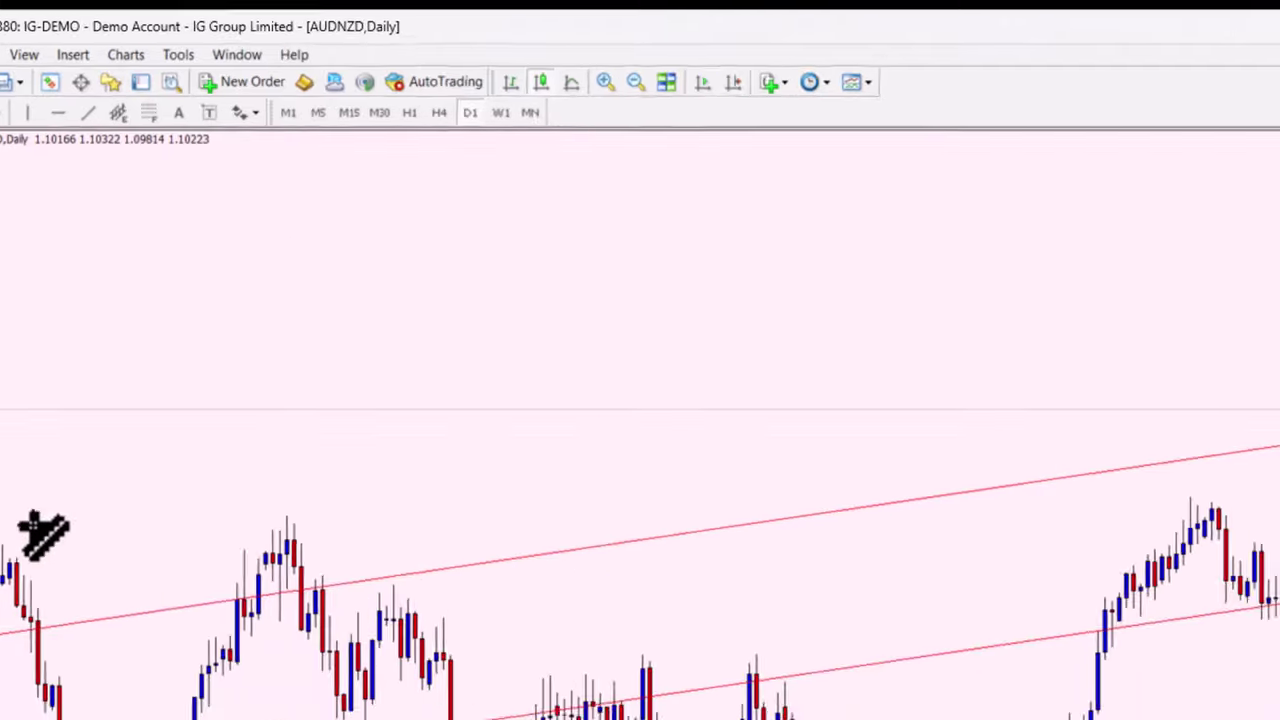
left_click_drag(127, 719, 604, 719)
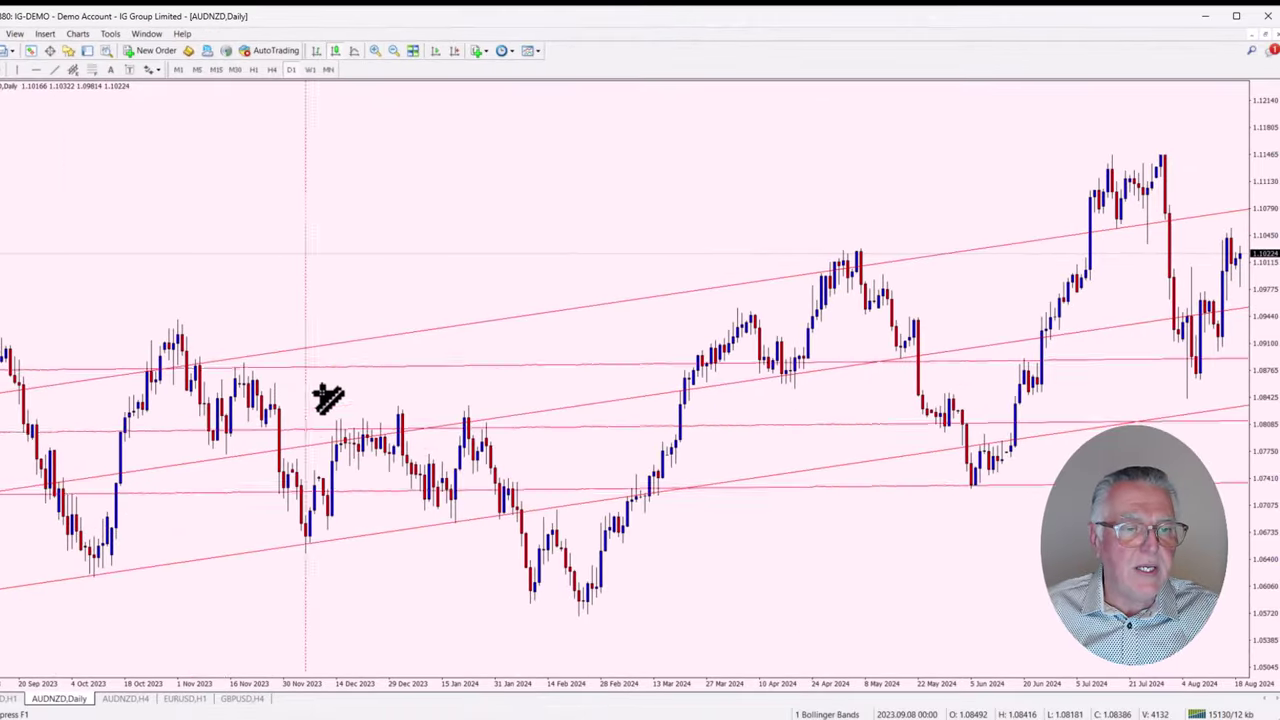
mouse_move(328, 398)
left_mouse_down()
mouse_move(819, 337)
mouse_move(1088, 326)
mouse_move(1190, 310)
mouse_move(1249, 263)
mouse_move(1257, 277)
left_mouse_up()
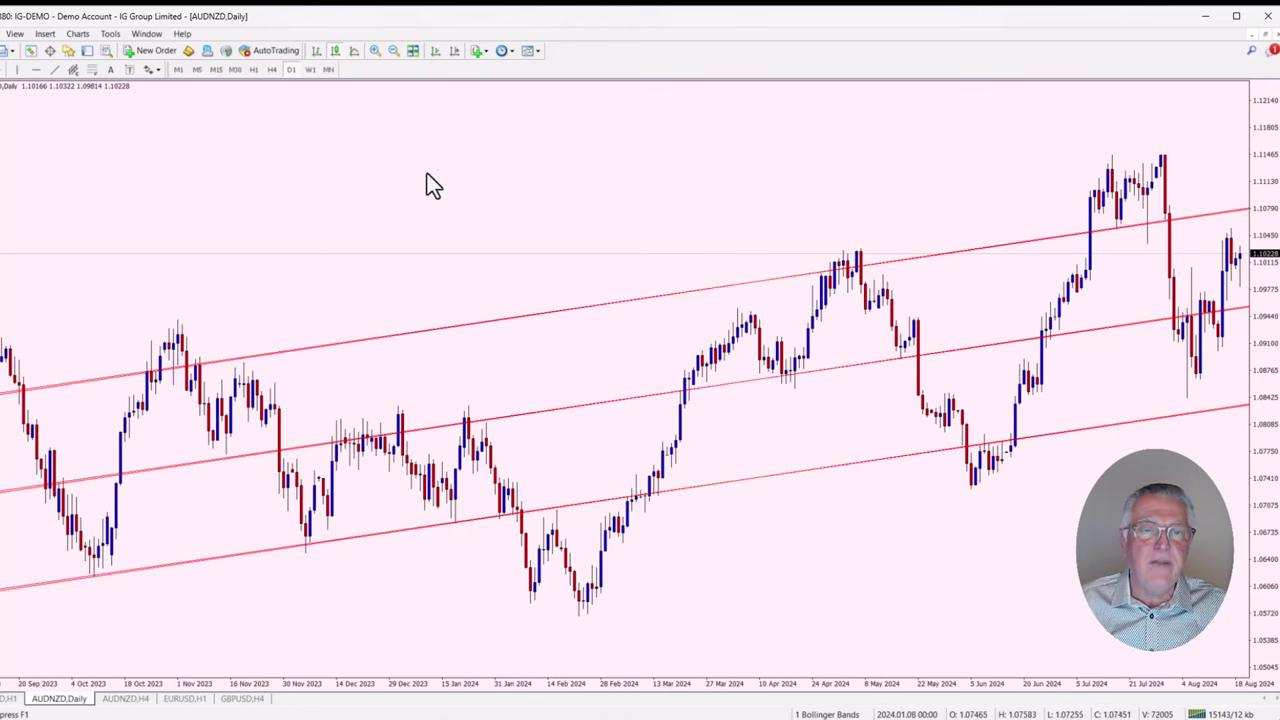
Recolour StdDev Channel 26502 to Blue, keeping its 2.00 deviations.
right_click(448, 150)
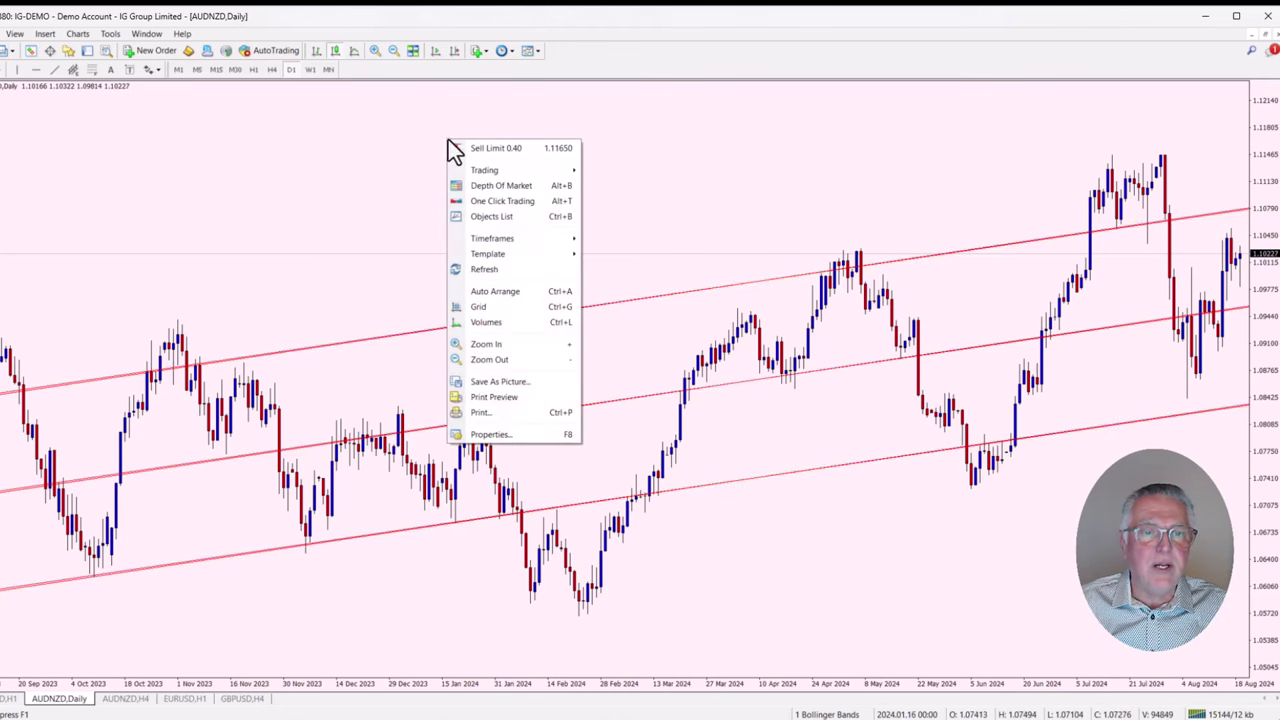
left_click(497, 217)
left_click(272, 155)
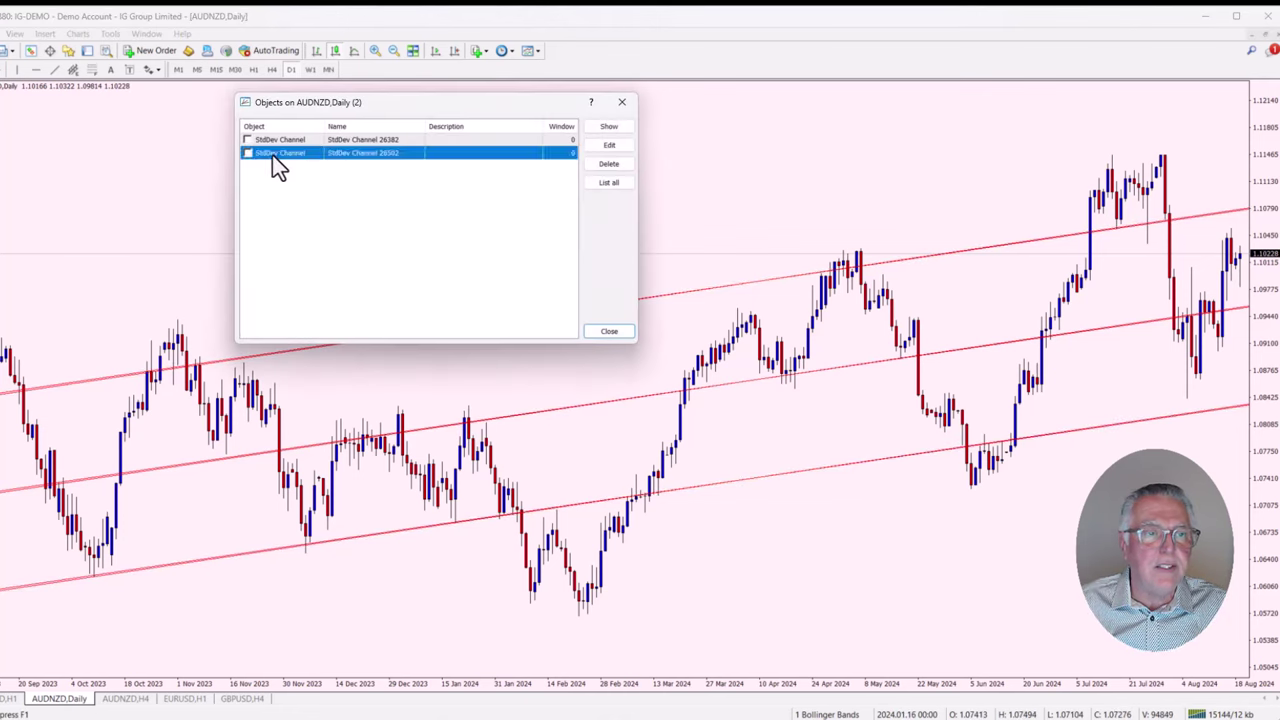
left_click(609, 146)
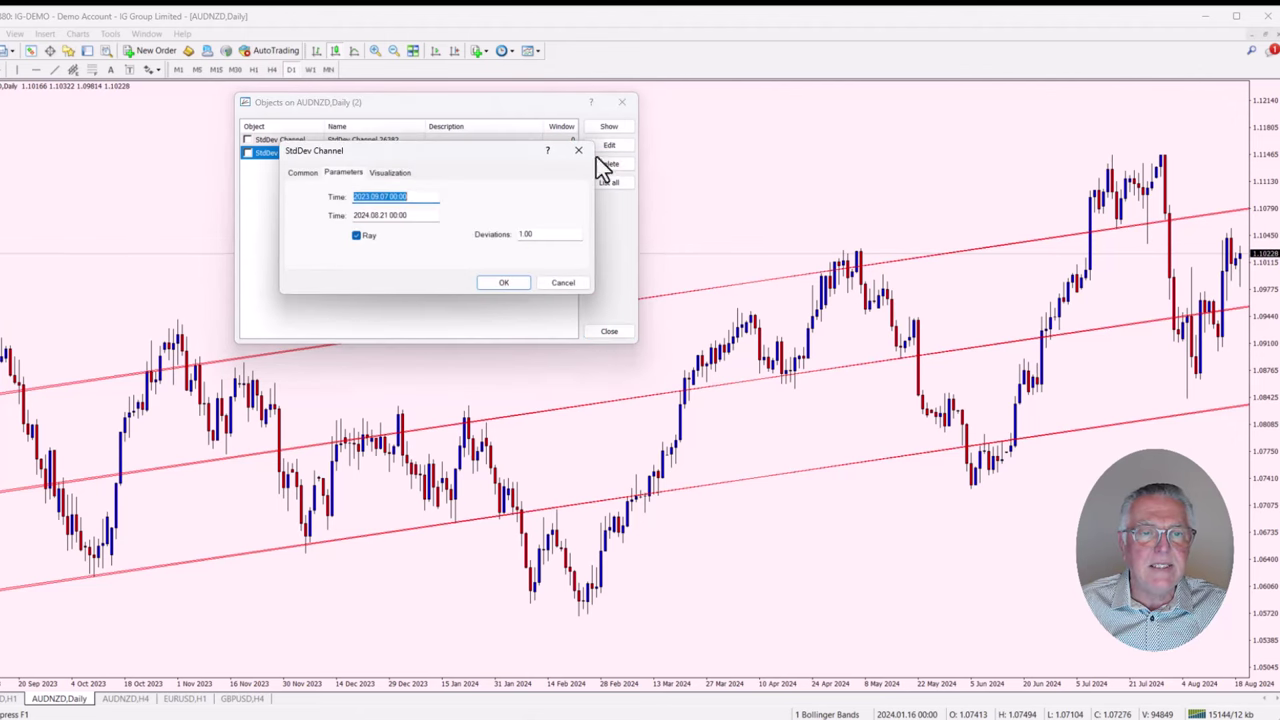
left_click(517, 236)
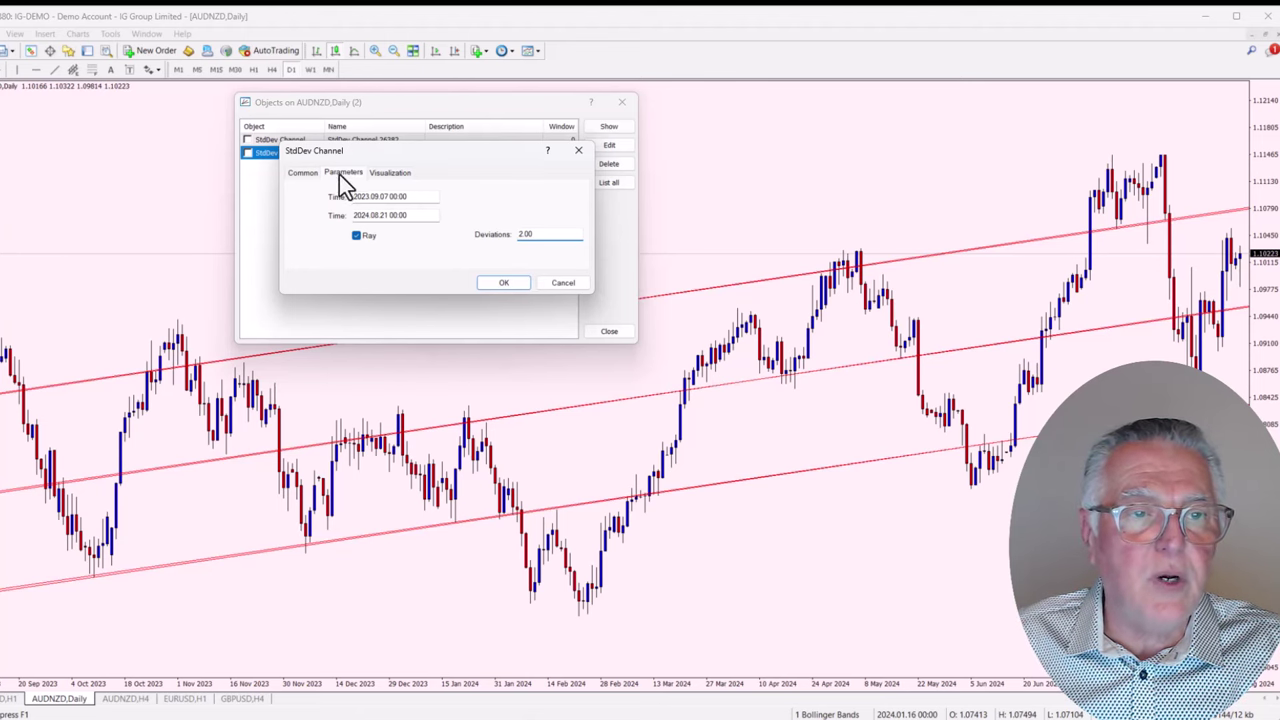
left_click(301, 172)
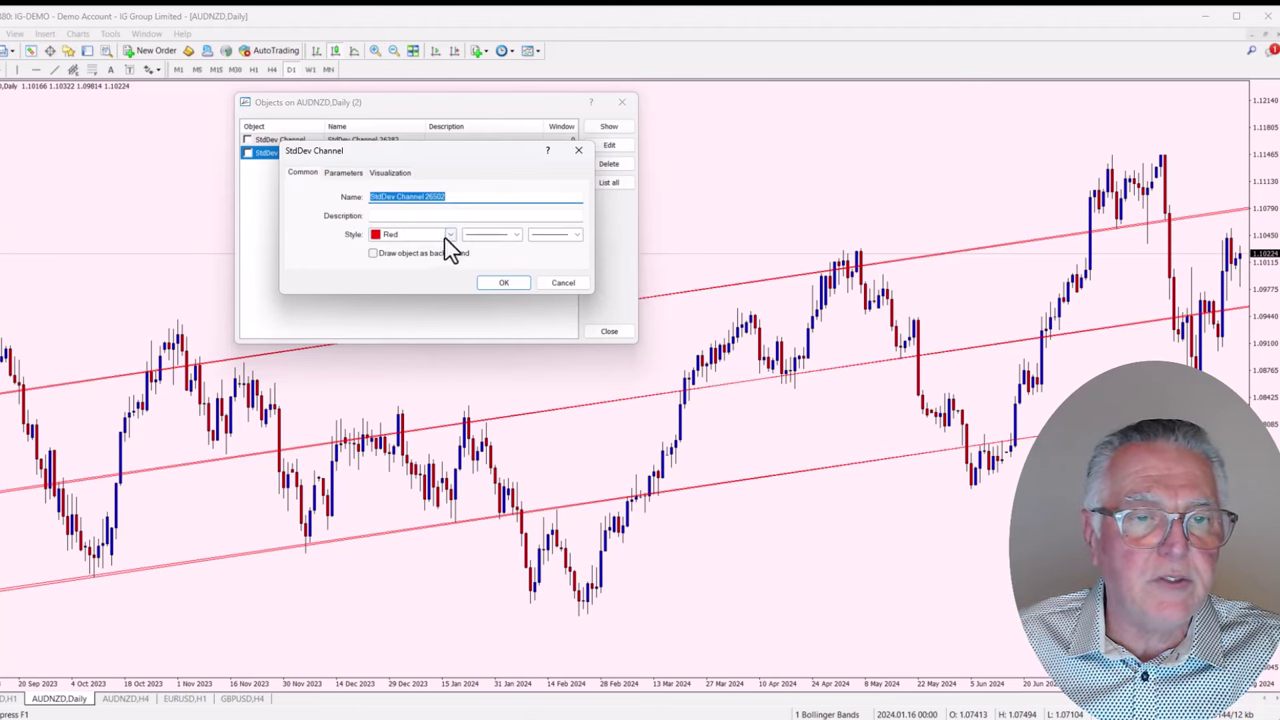
left_click(450, 236)
left_click(438, 317)
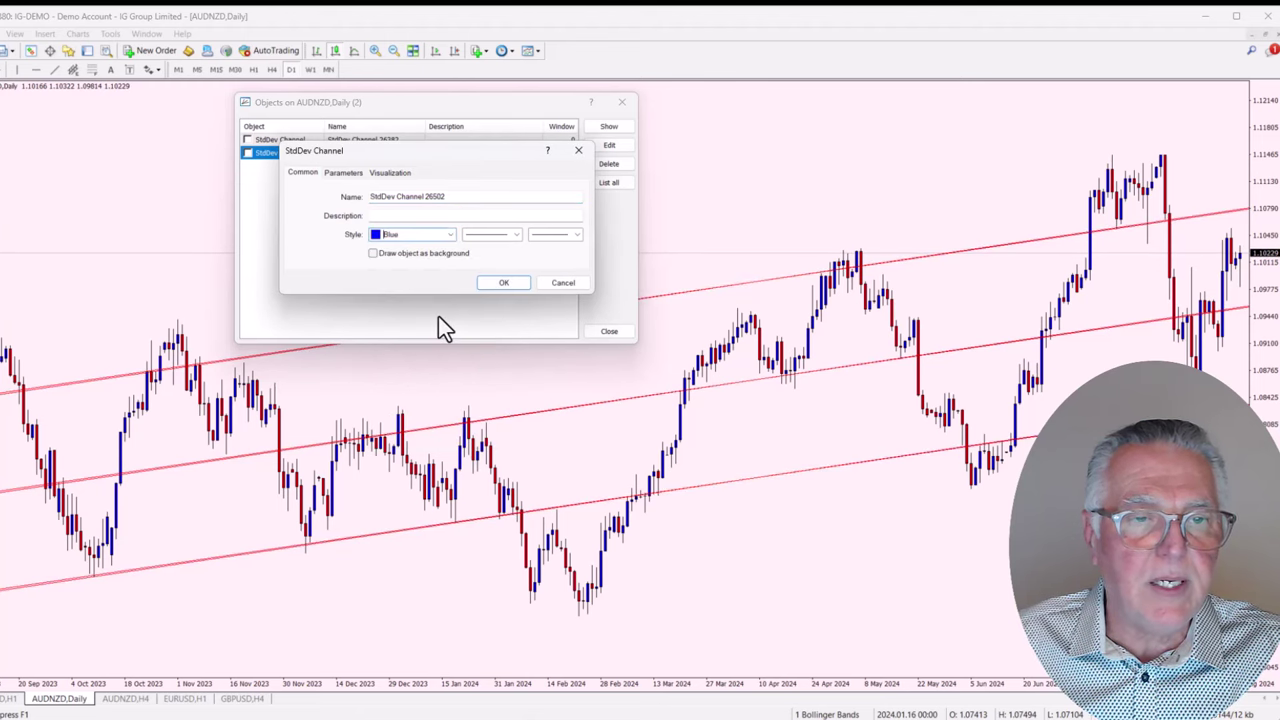
left_click(506, 282)
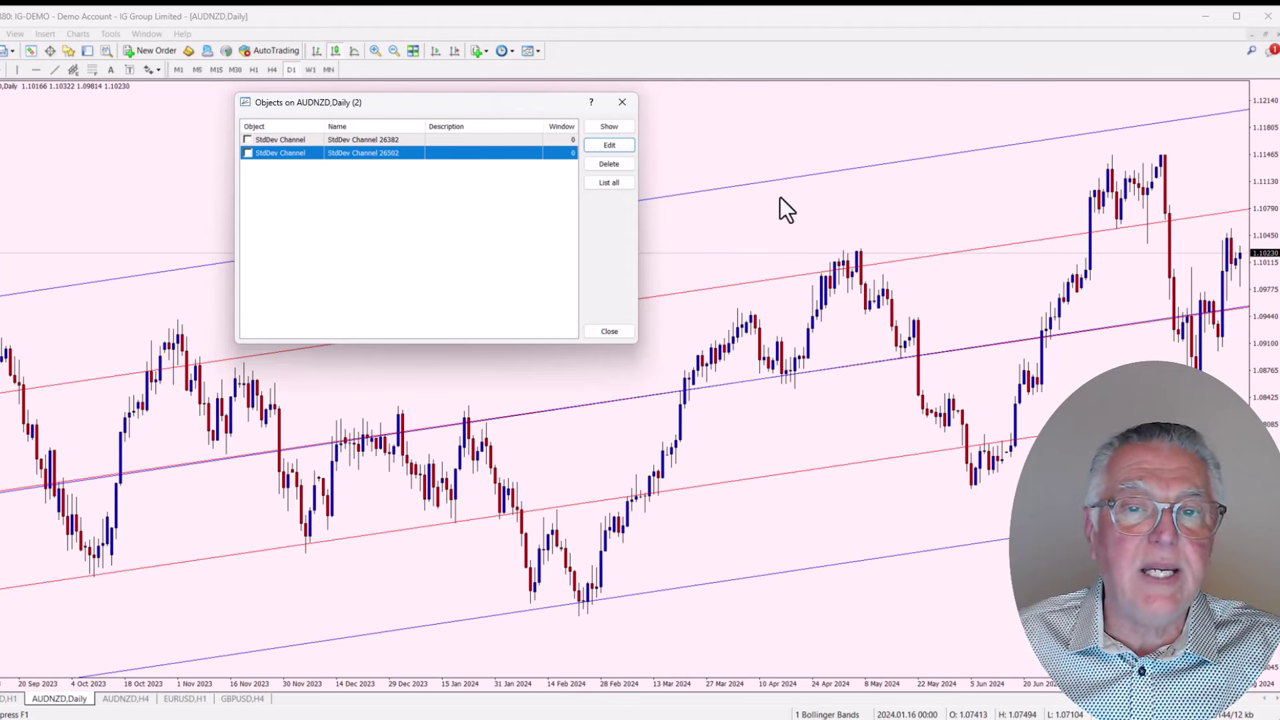
left_click(608, 332)
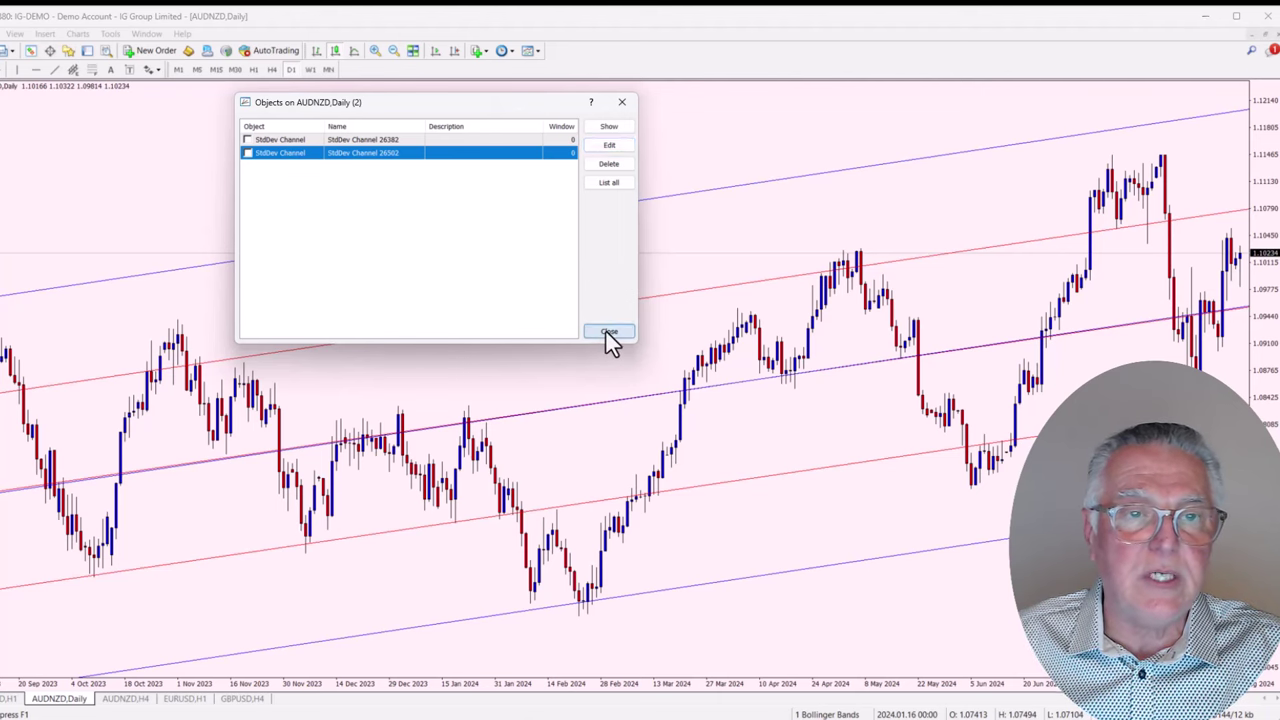
Draw a third Standard Deviation channel from the chart's left edge to the latest candles.
left_click(44, 35)
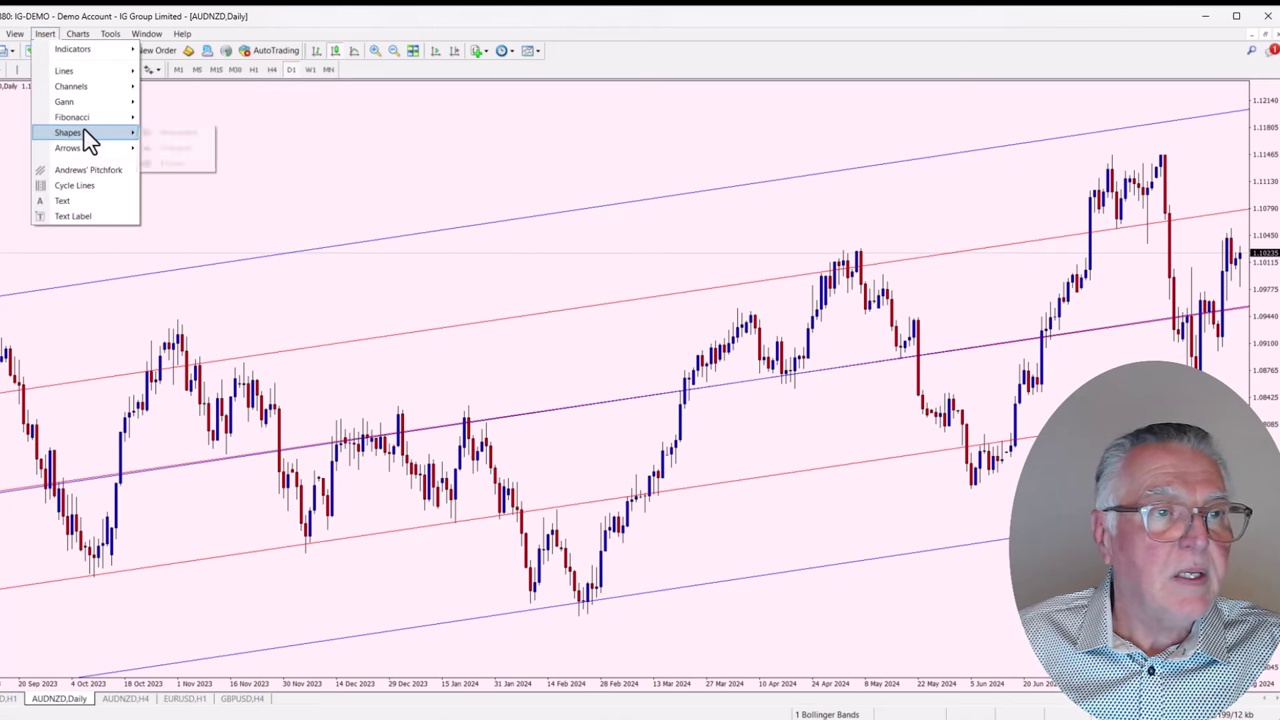
mouse_move(82, 122)
mouse_move(140, 97)
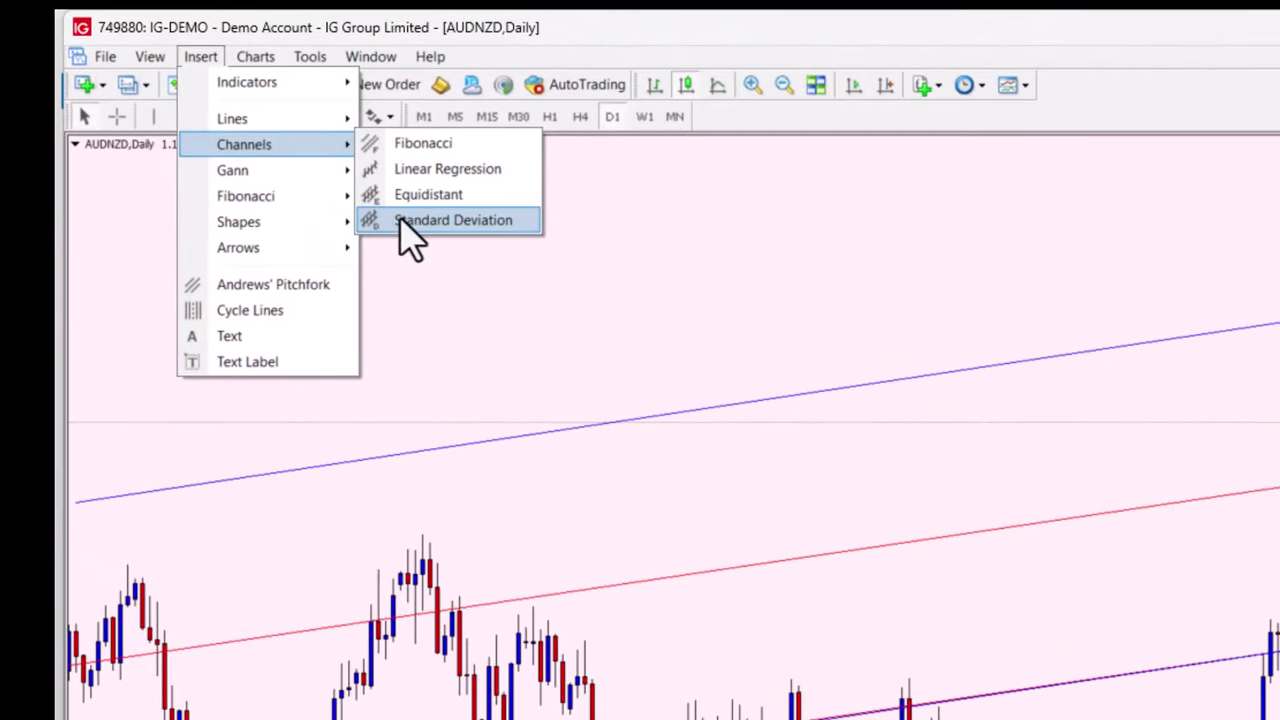
left_click(228, 148)
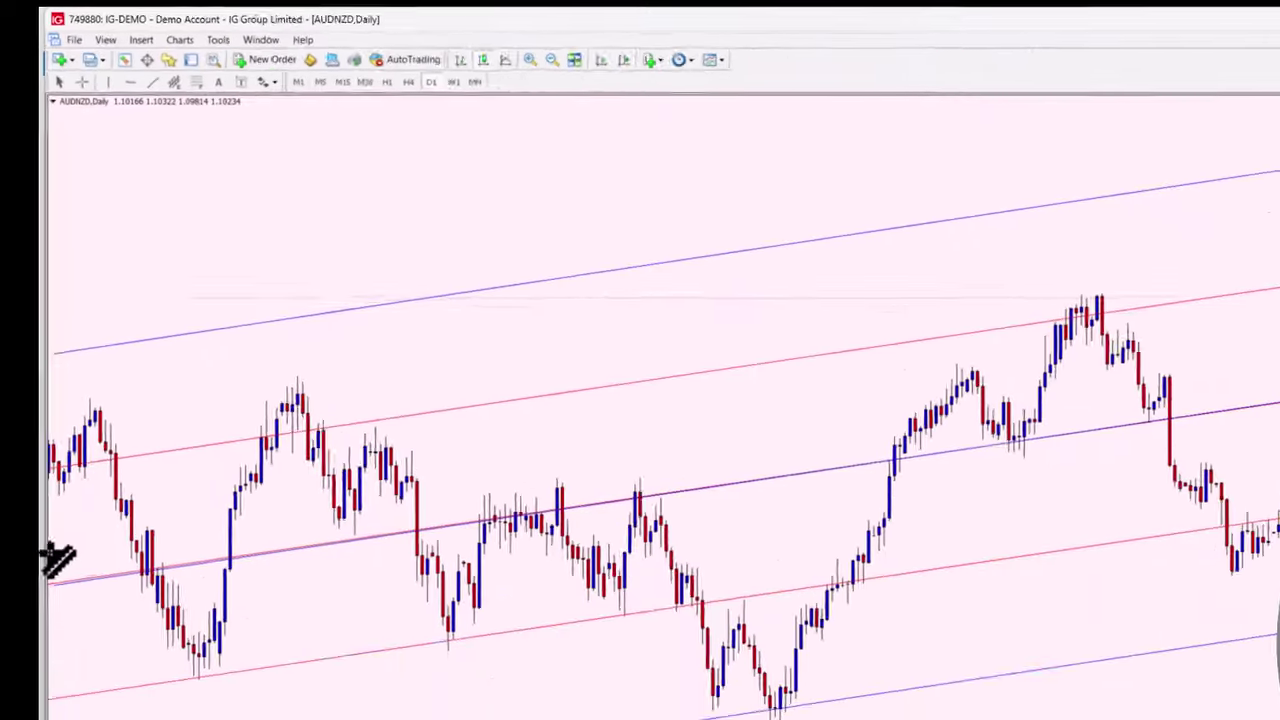
left_click_drag(80, 719, 328, 719)
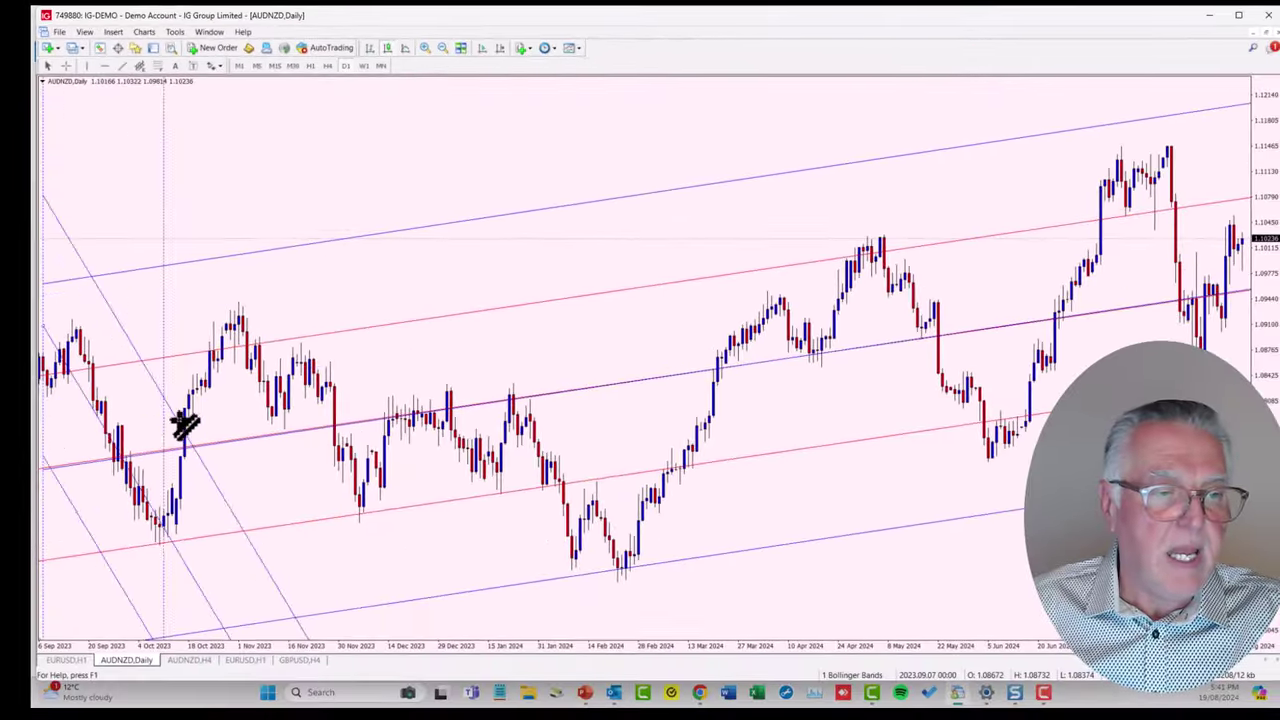
left_click_drag(182, 424, 1245, 250)
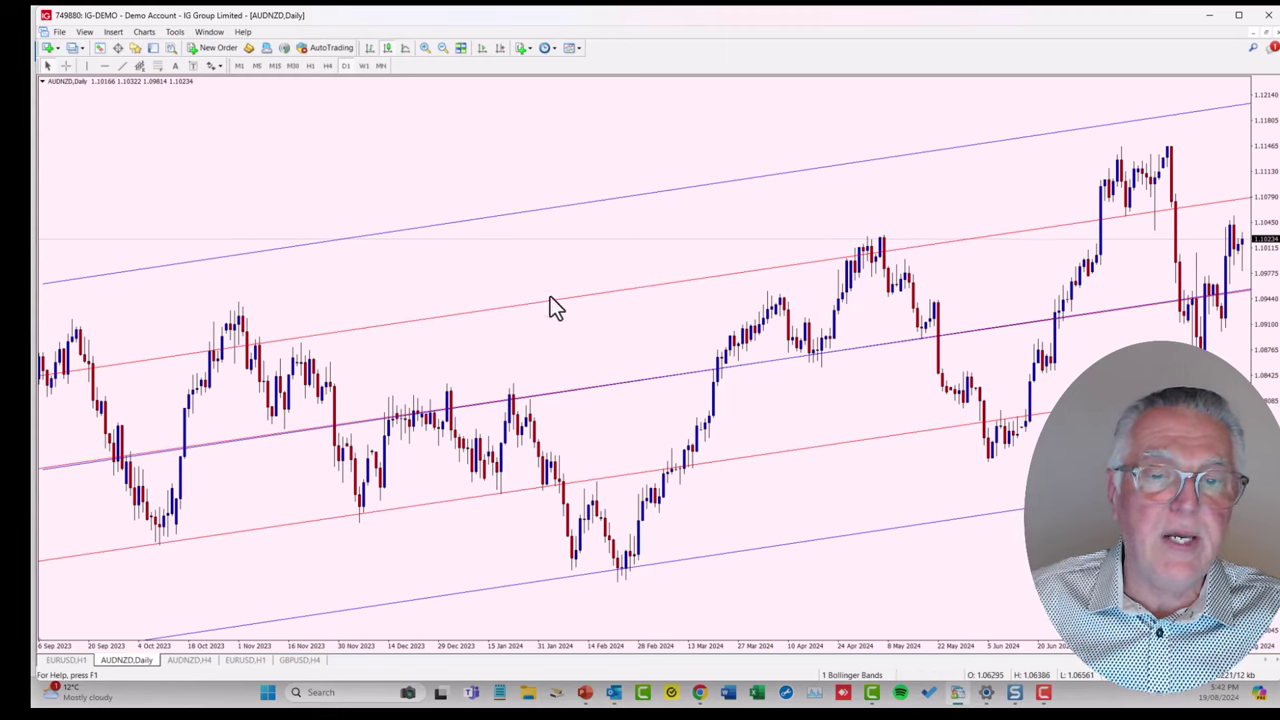
Make StdDev Channel 26561 green with 3.00 deviations, then close the Objects List.
right_click(494, 98)
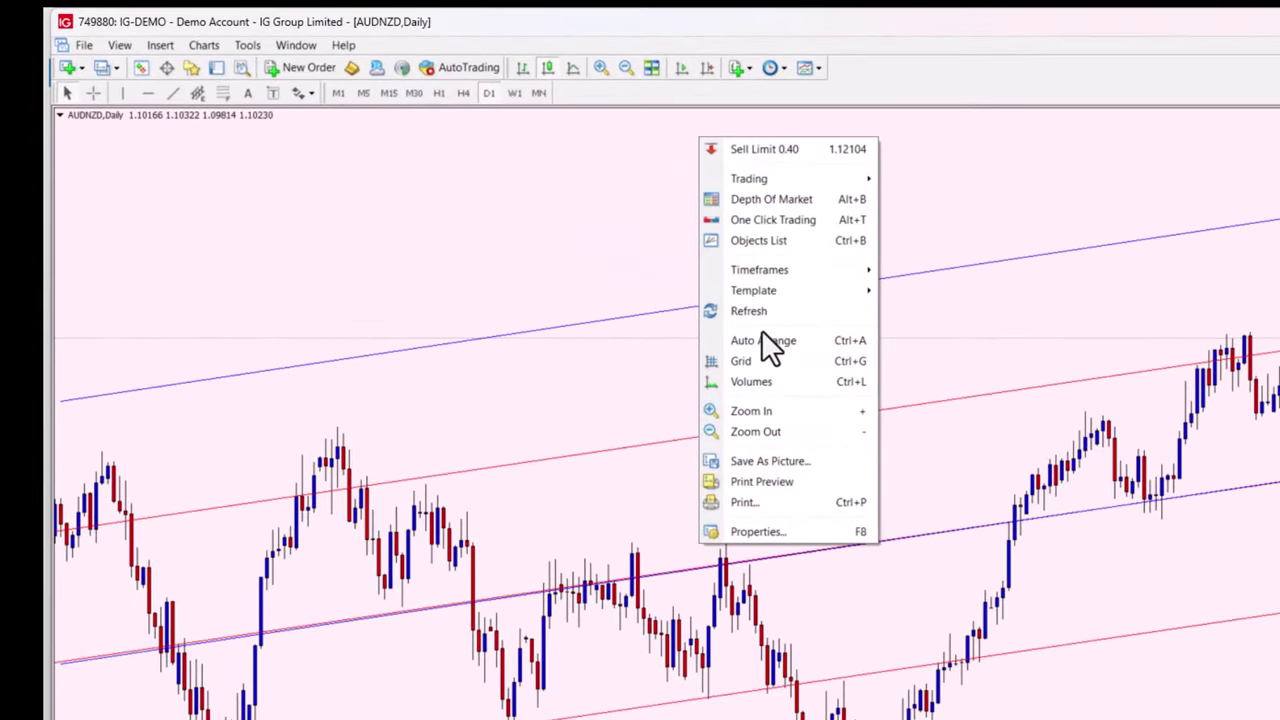
left_click(758, 240)
left_click(468, 226)
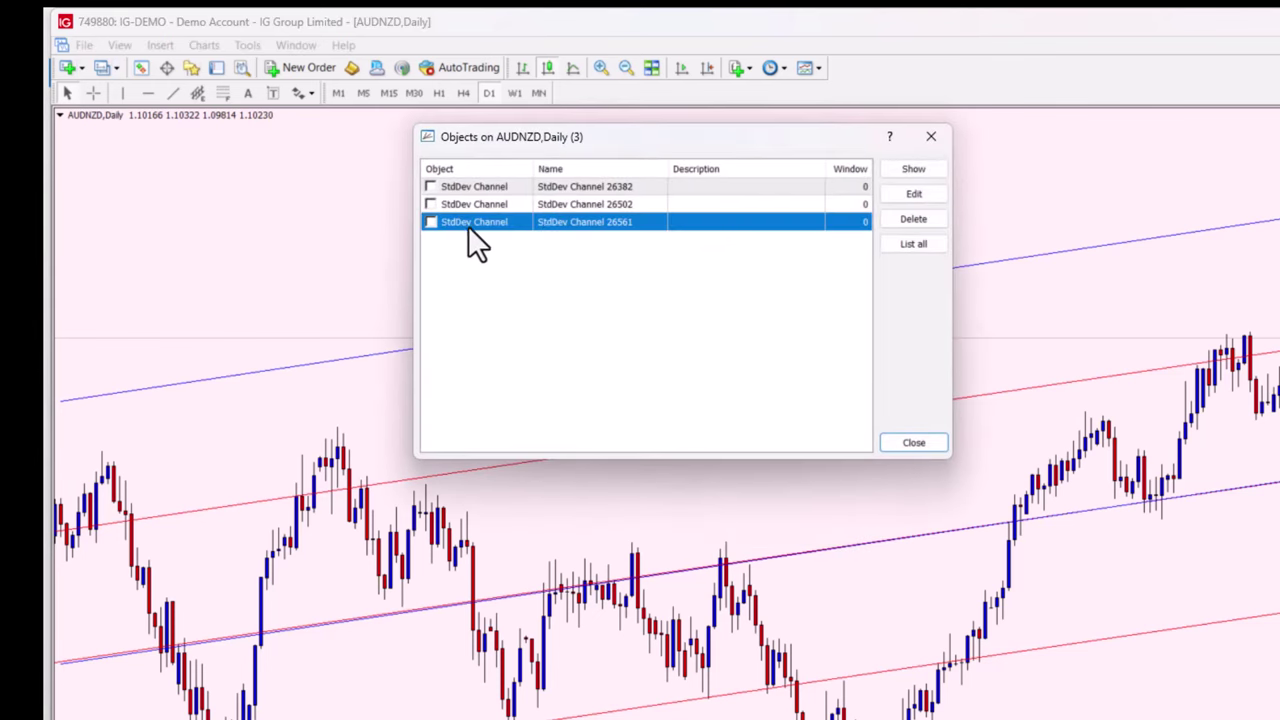
left_click(903, 194)
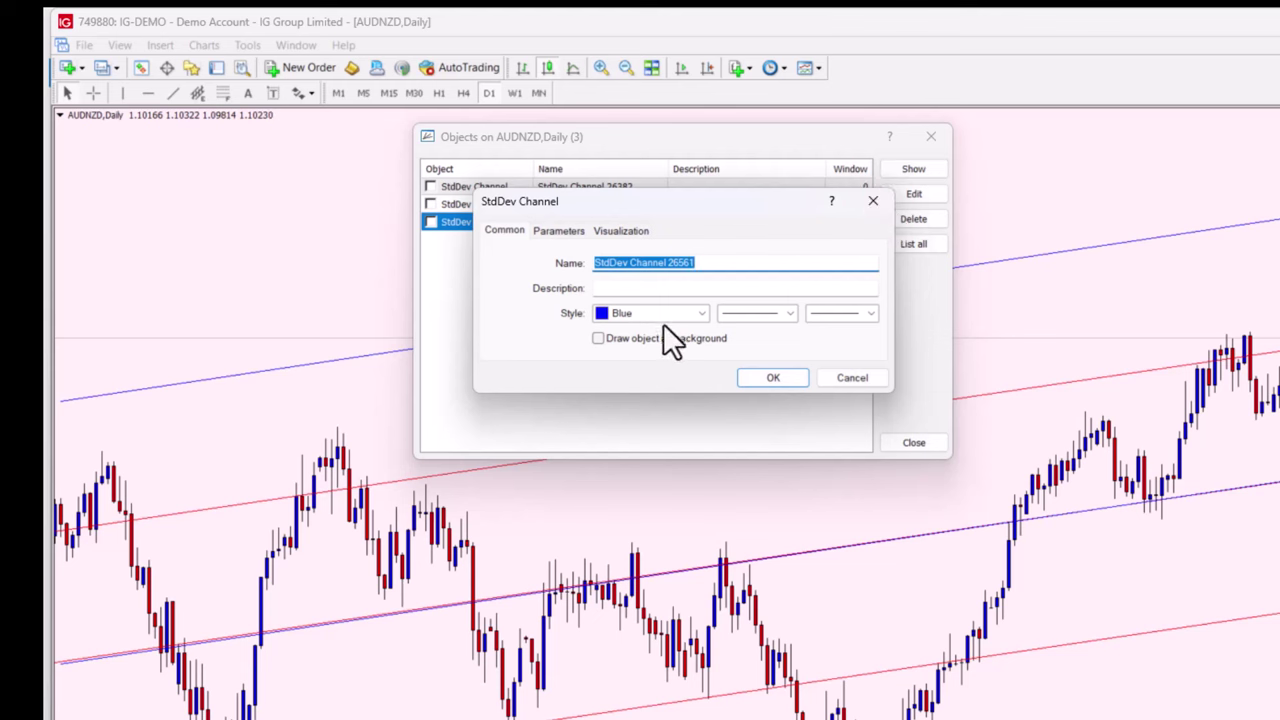
left_click(701, 313)
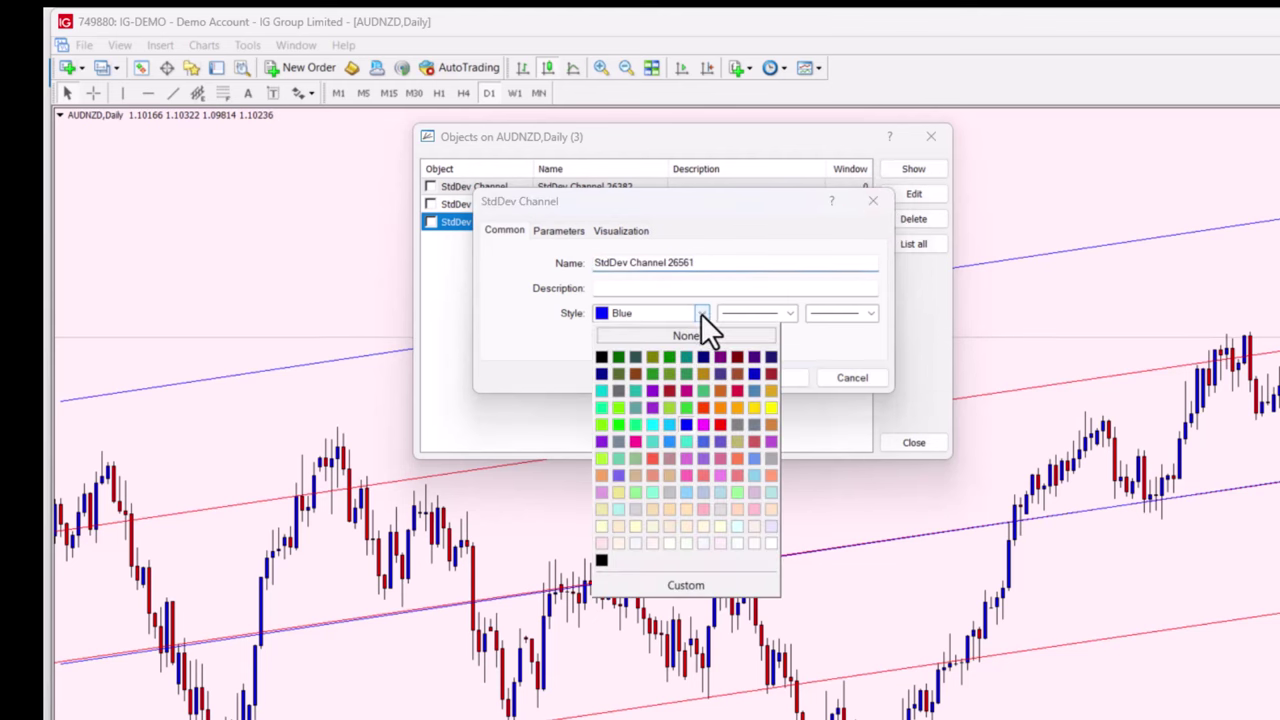
left_click(667, 357)
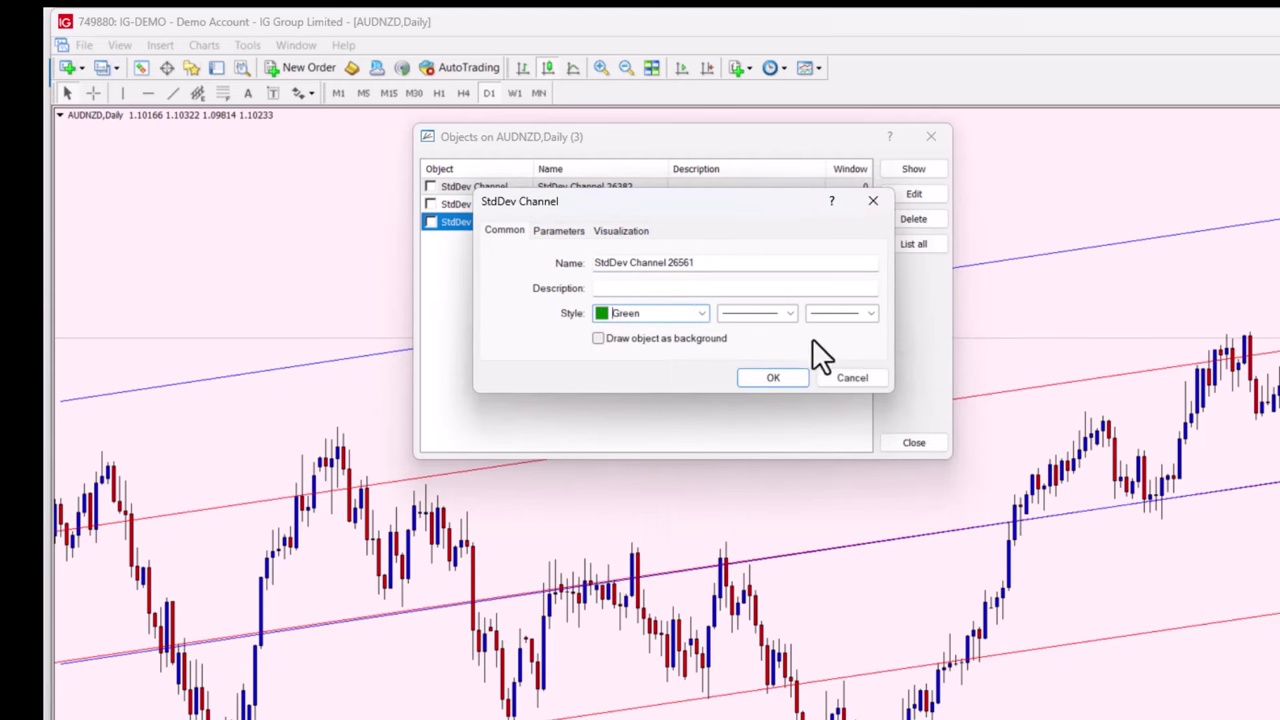
left_click(557, 233)
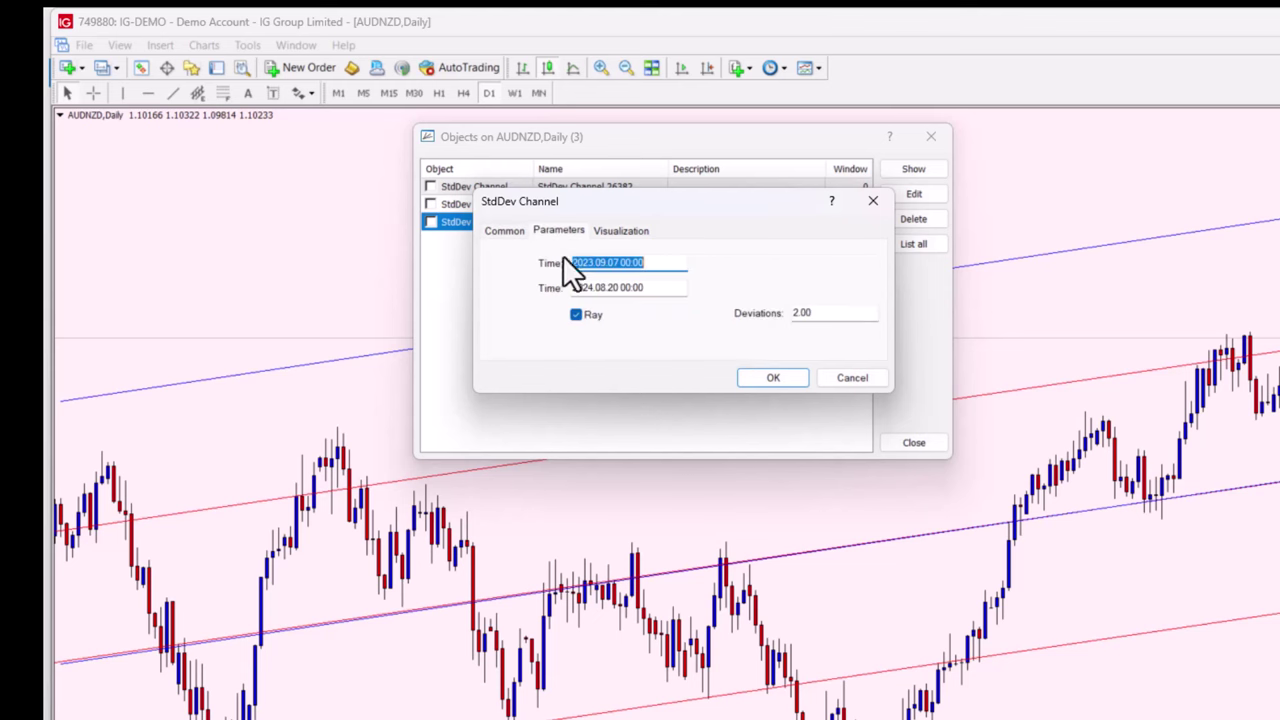
left_click(792, 312)
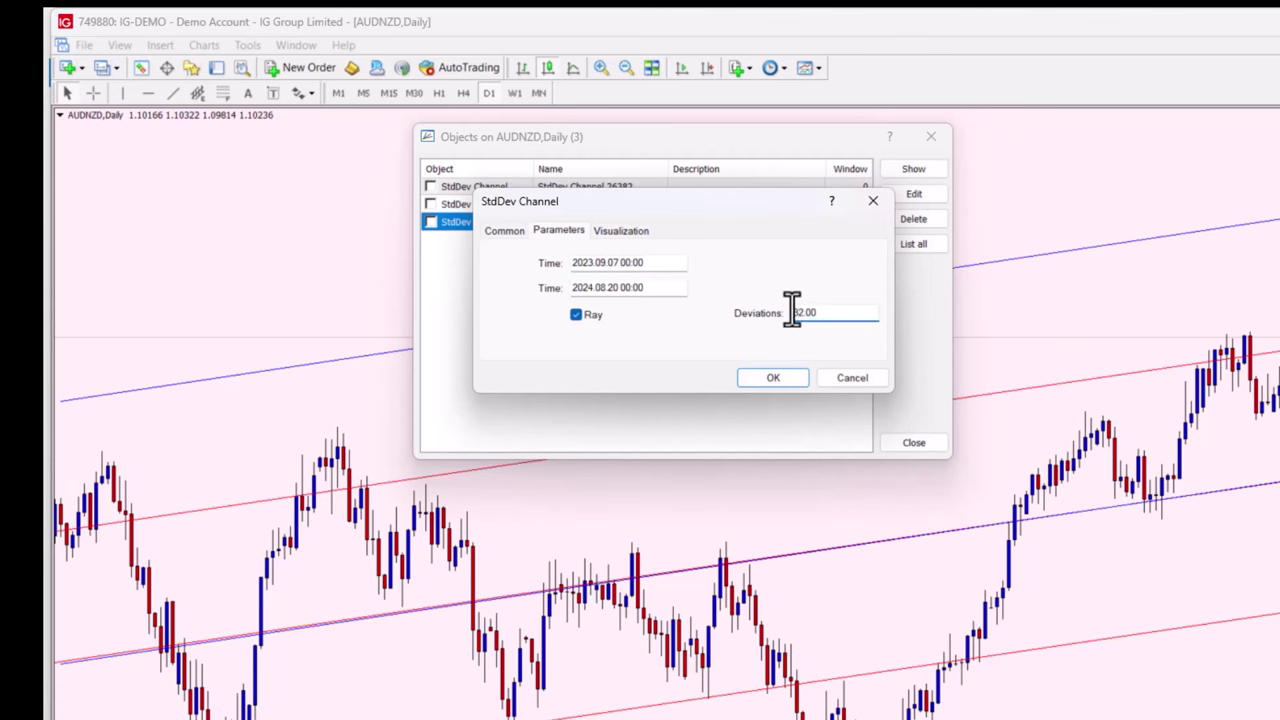
left_click(774, 378)
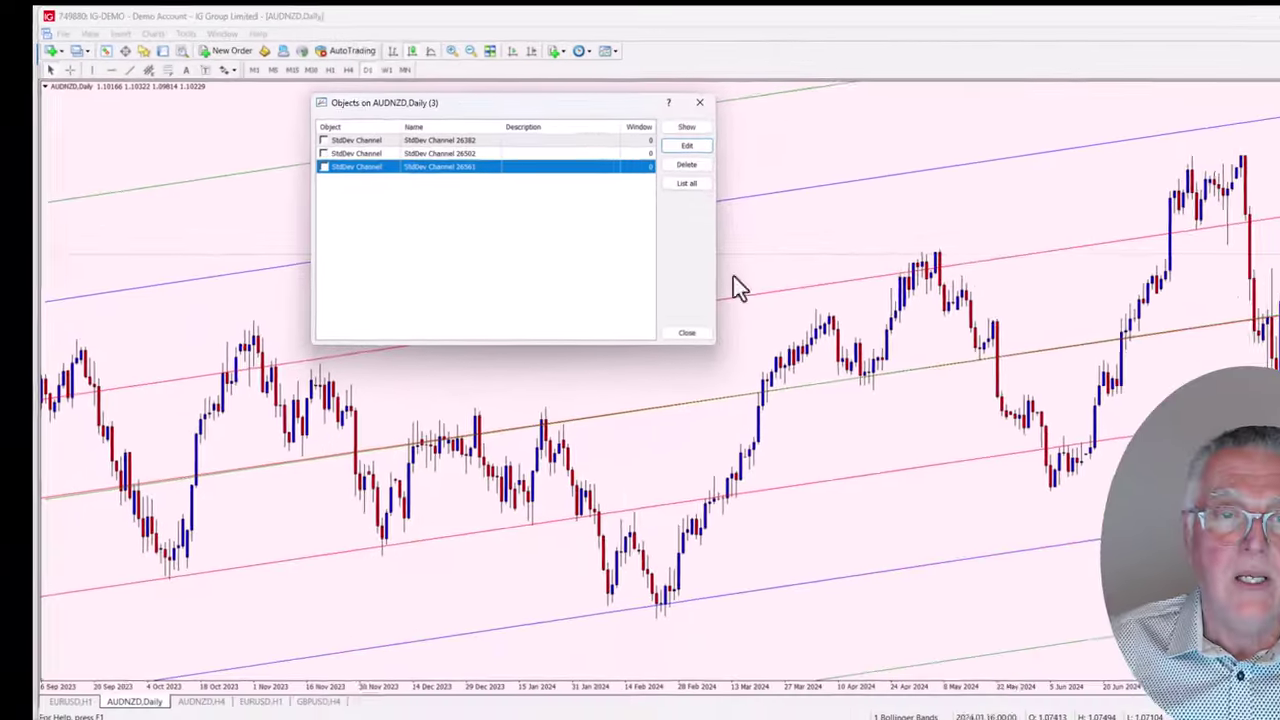
key("Escape")
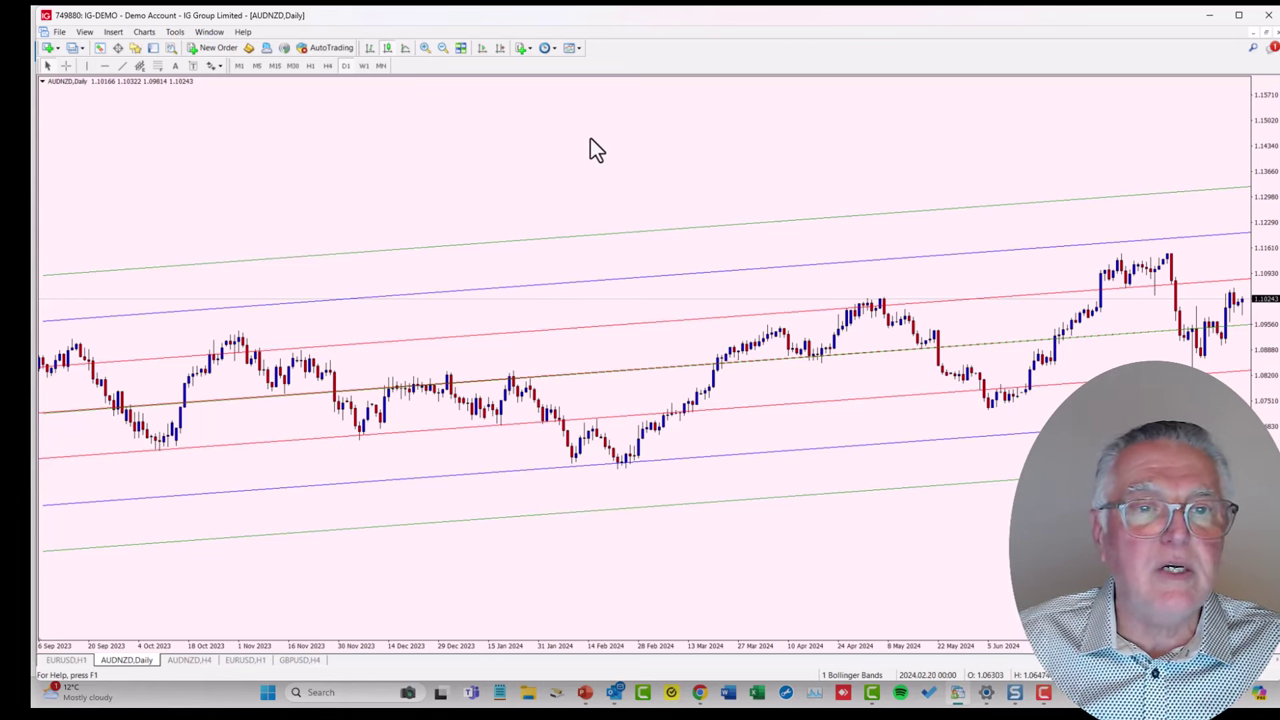
Save the chart as the 'ST Dev 1 2 3' template, overwriting the existing file.
right_click(530, 132)
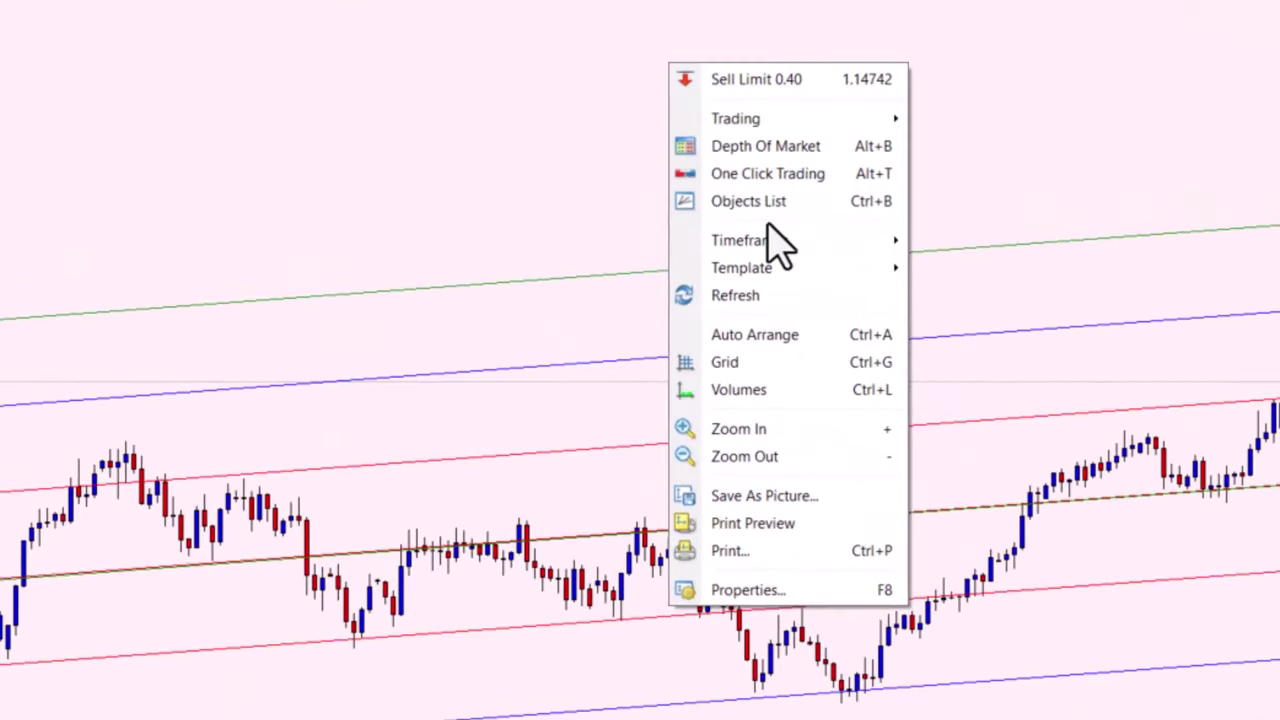
mouse_move(757, 270)
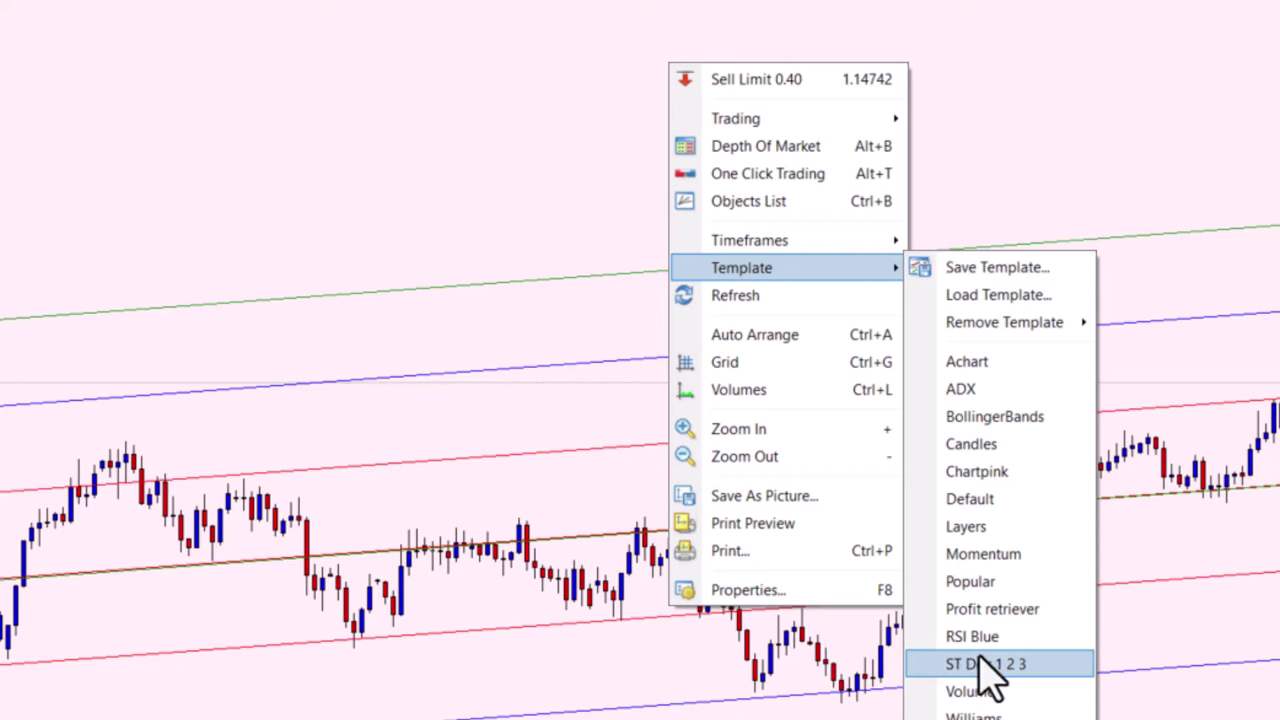
left_click(972, 268)
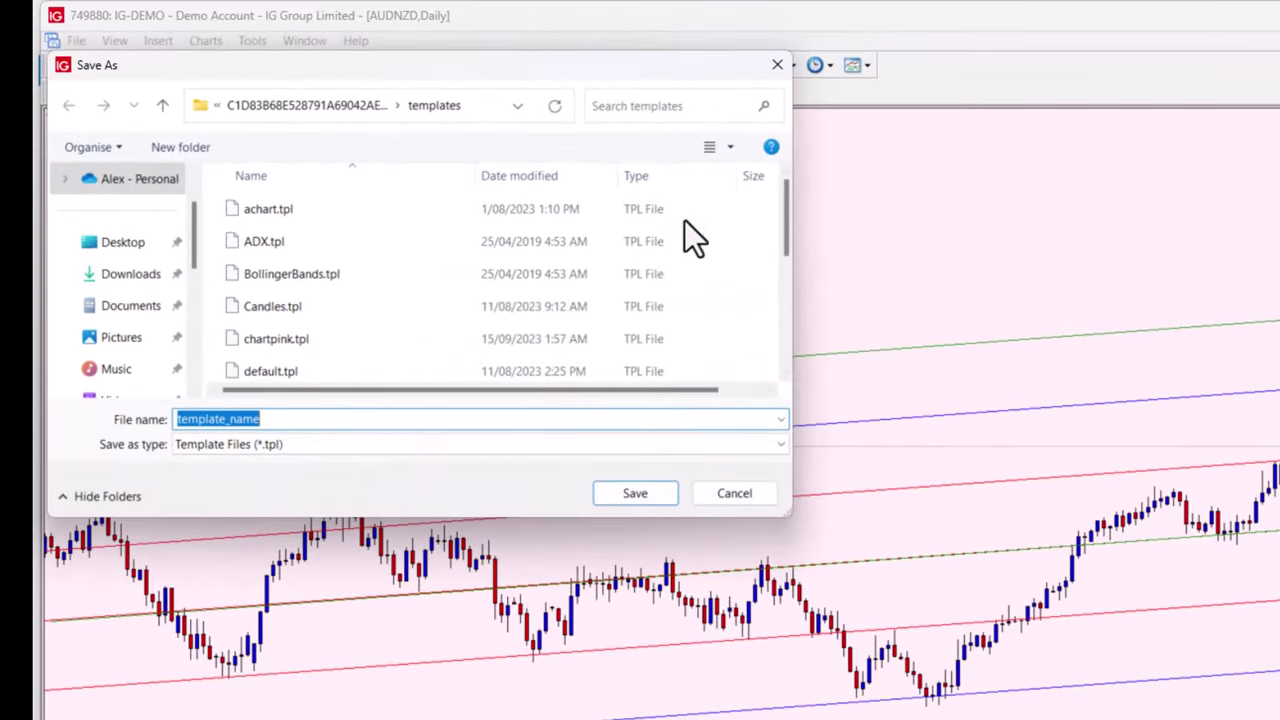
left_click_drag(786, 211, 778, 304)
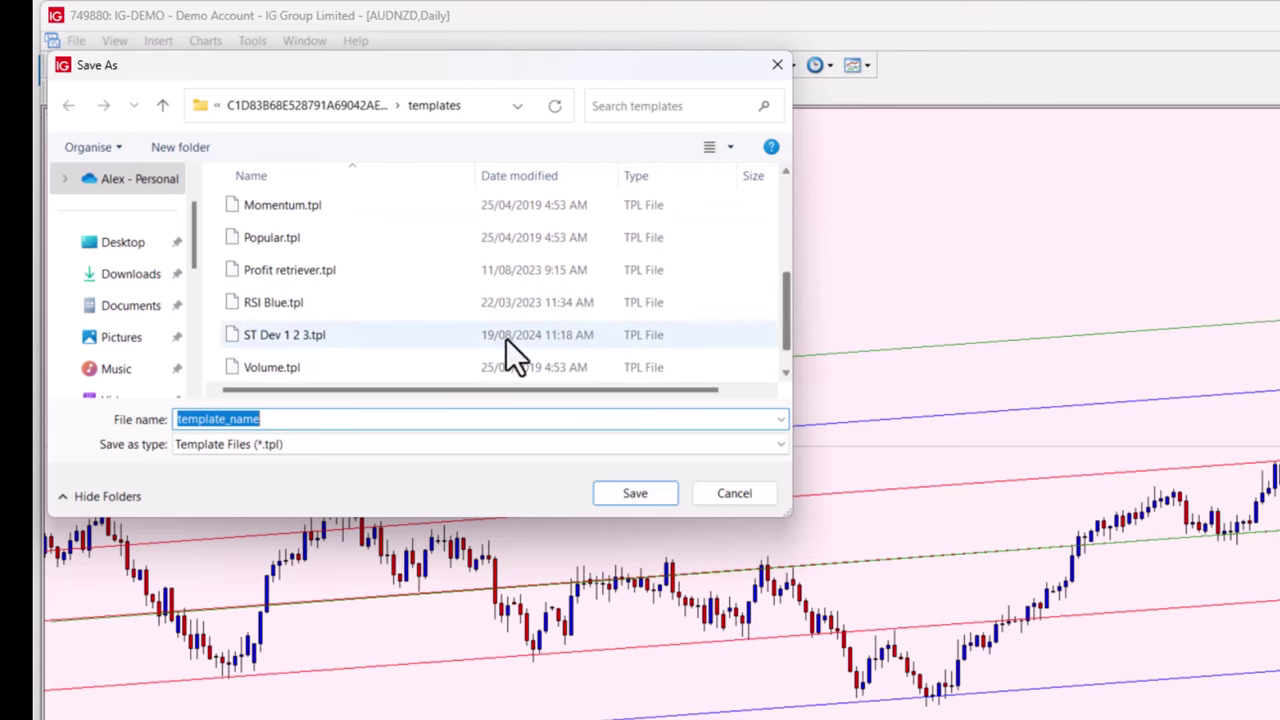
left_click(293, 339)
left_click(636, 494)
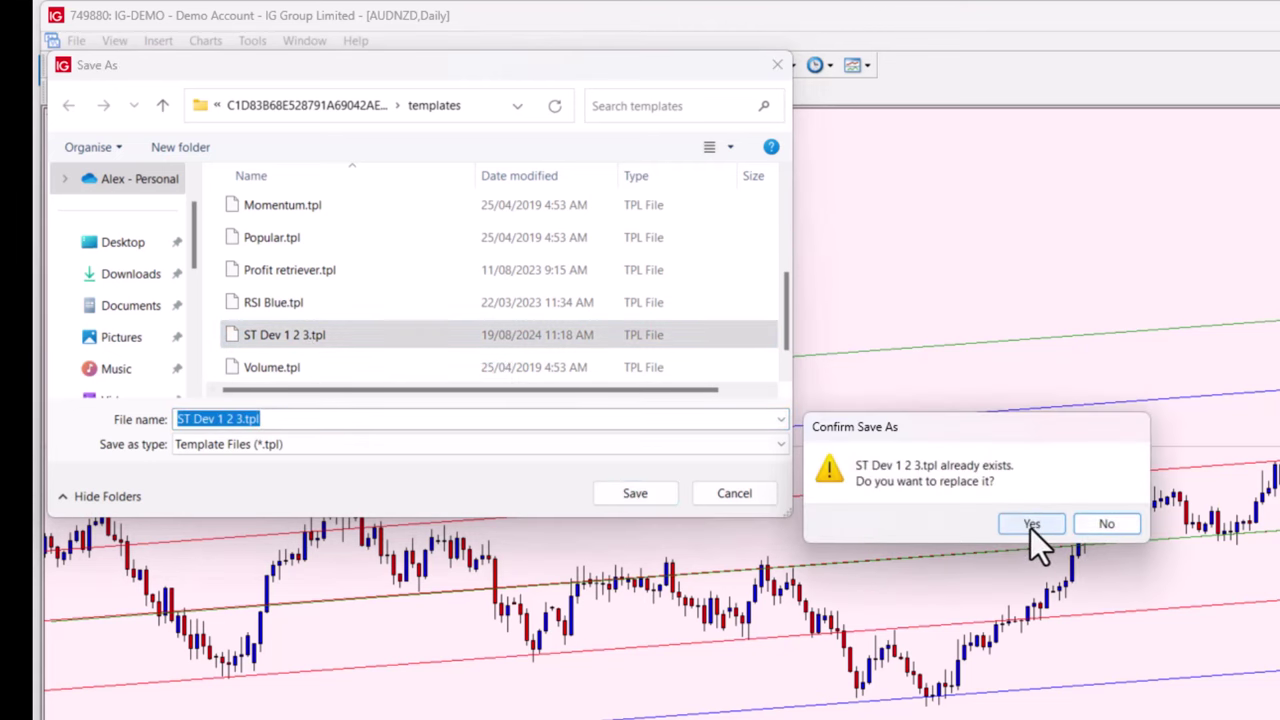
left_click(1030, 525)
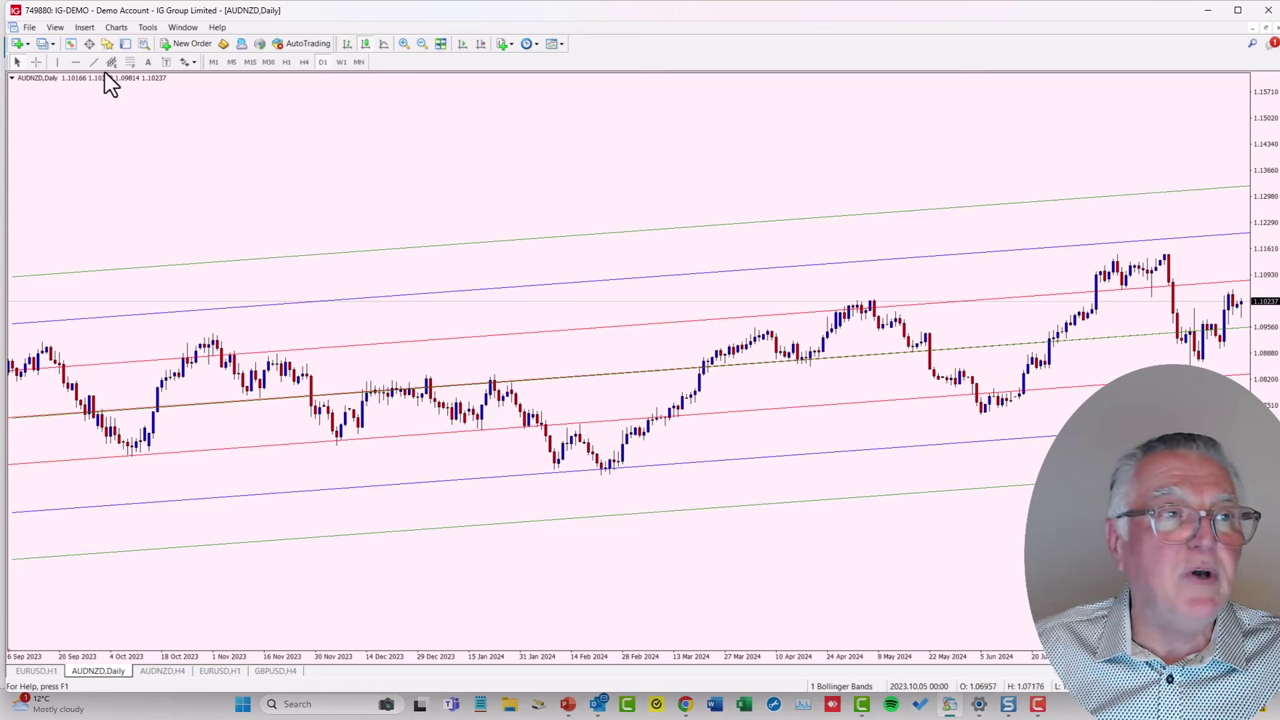
Open a new USDJPY chart and apply the 'ST Dev 1 2 3' template.
left_click(14, 46)
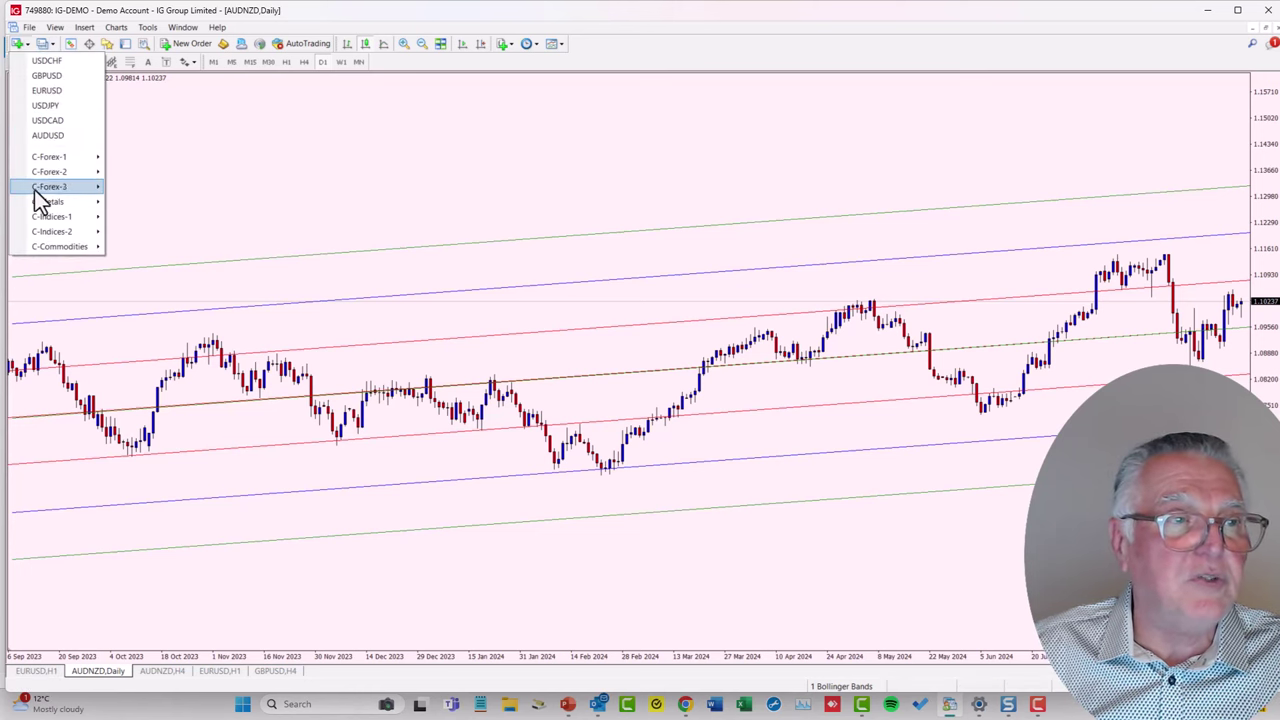
left_click(46, 106)
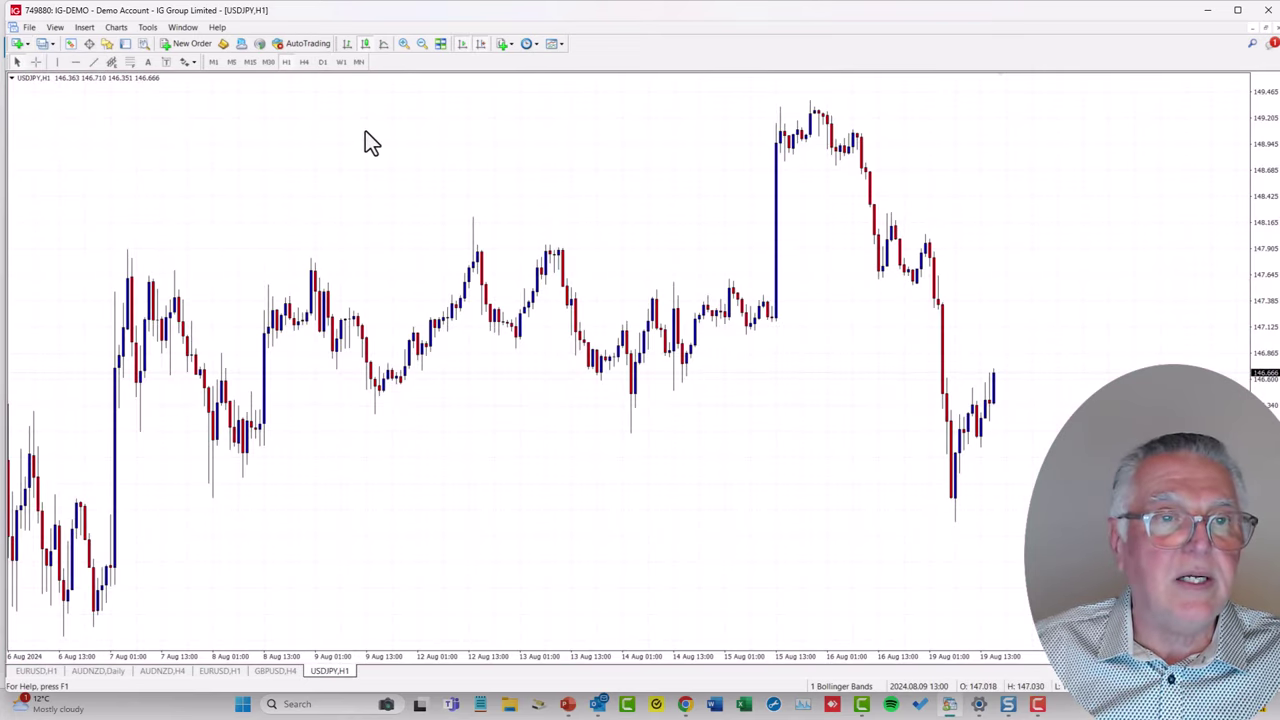
right_click(365, 131)
mouse_move(416, 220)
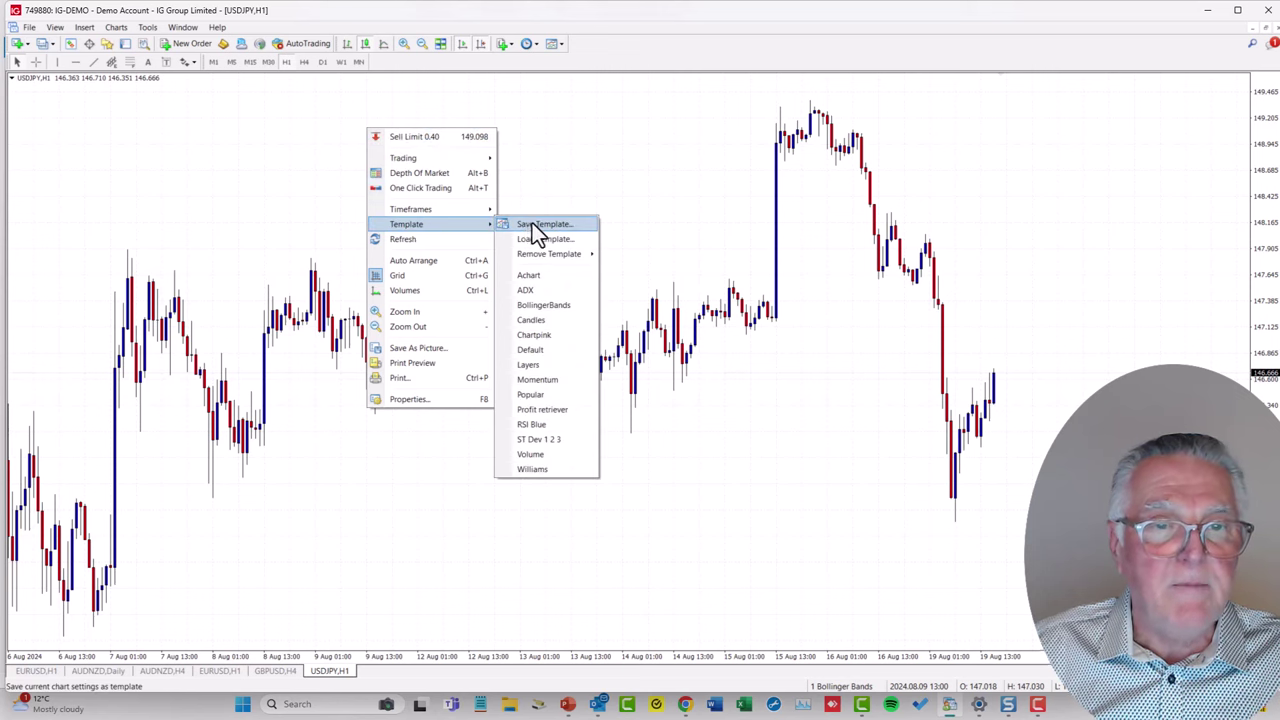
left_click(541, 441)
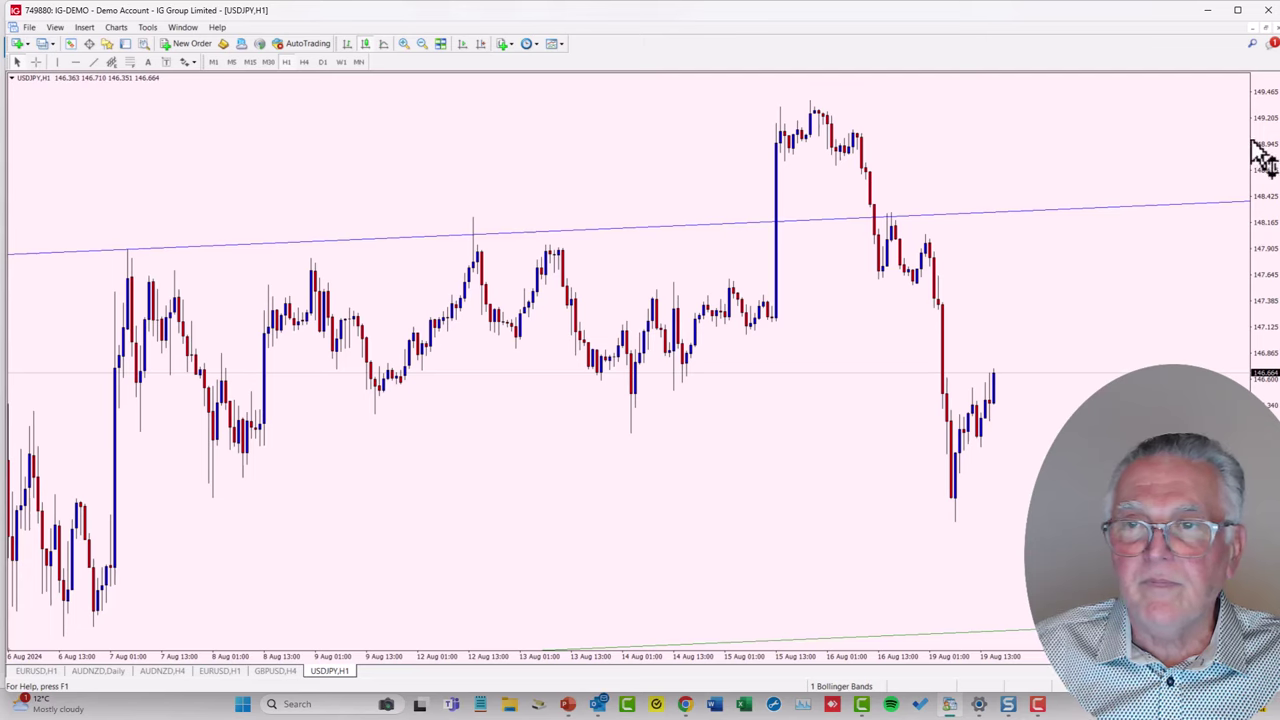
Switch USDJPY to D1, auto-scroll to recent candles, and compress the price scale.
left_click_drag(1265, 158, 1266, 450)
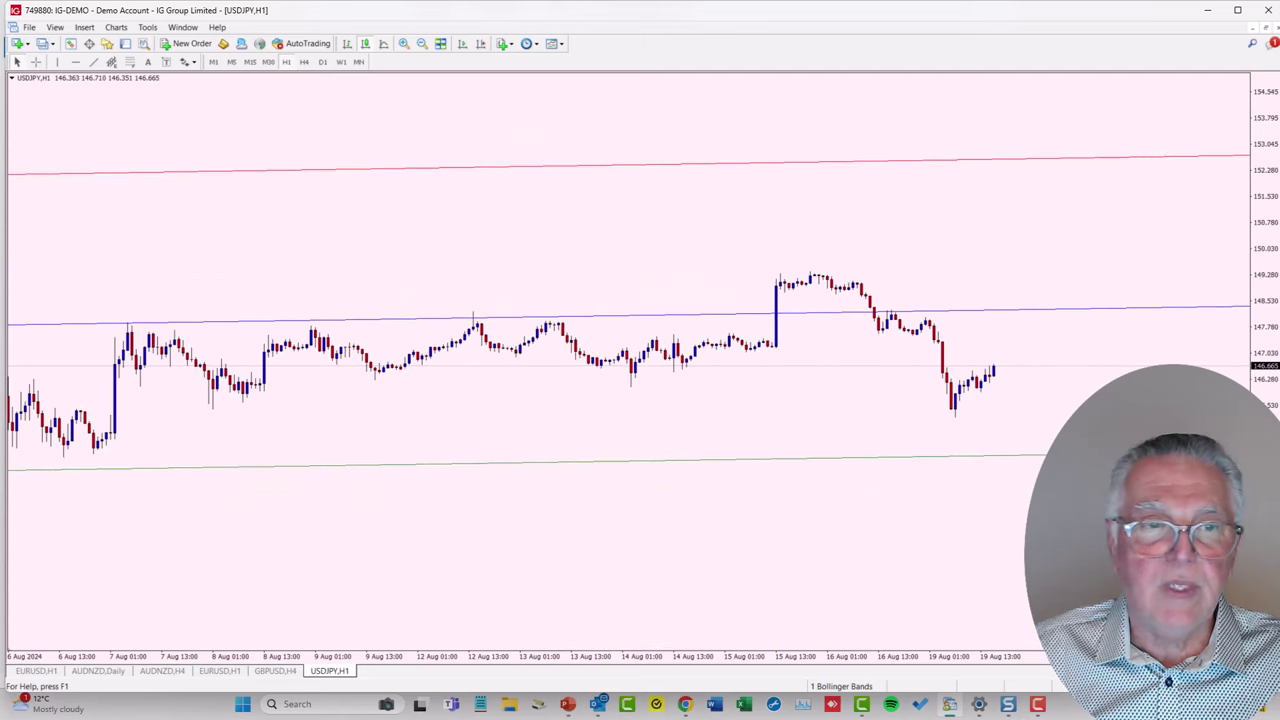
left_click(322, 62)
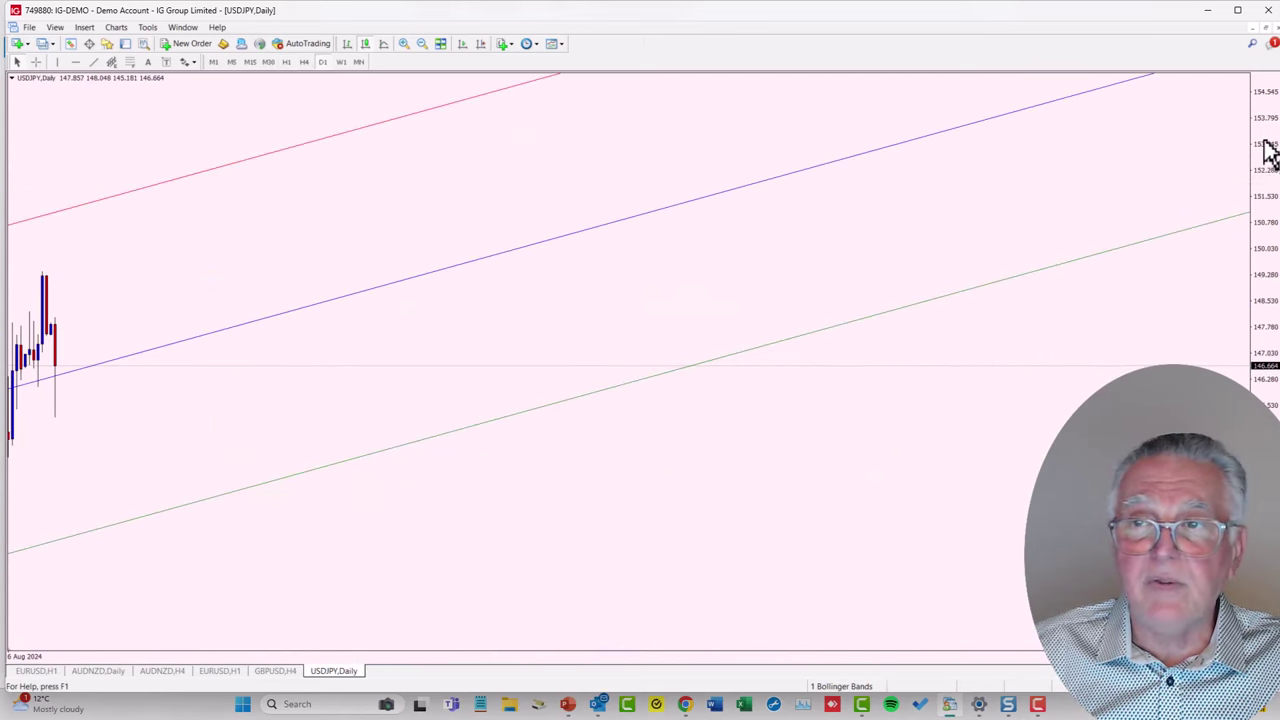
left_click_drag(1268, 150, 1266, 390)
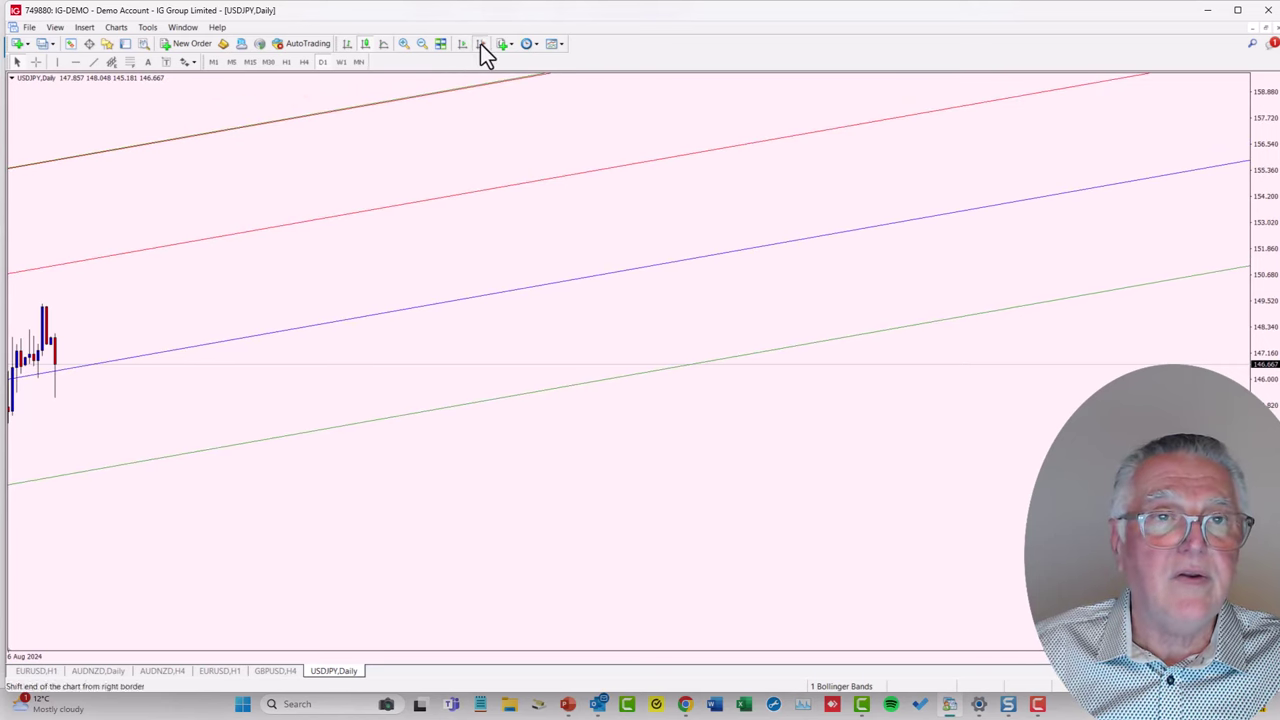
left_click(480, 43)
left_click_drag(1265, 140, 1265, 338)
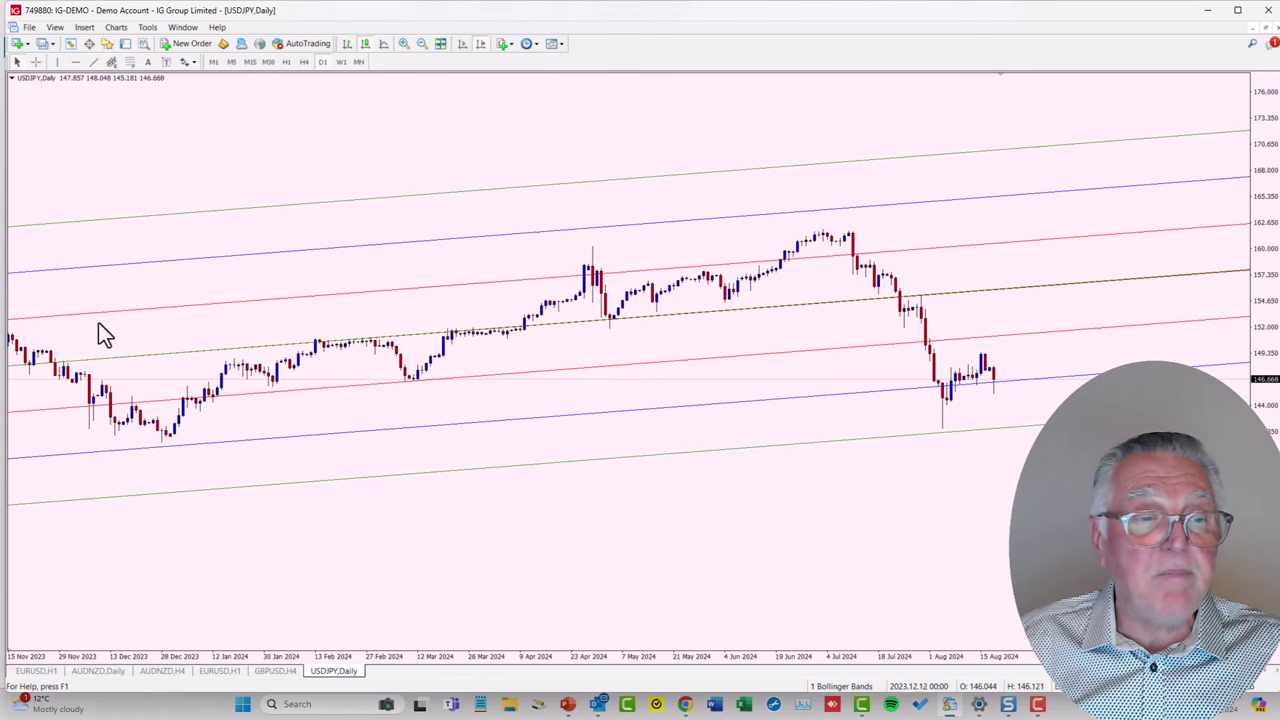
Switch USDJPY to H4 and zoom out three times to span September 2023–August 2024.
left_click_drag(357, 377, 399, 375)
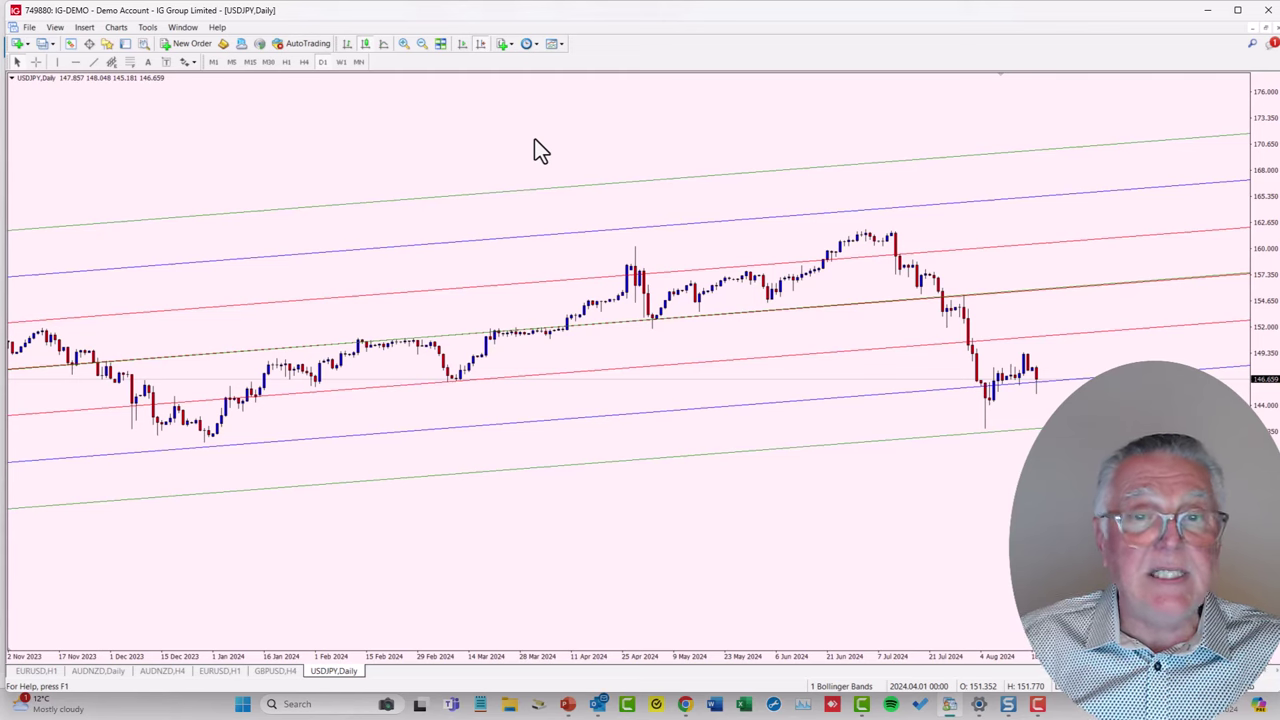
left_click_drag(531, 140, 582, 148)
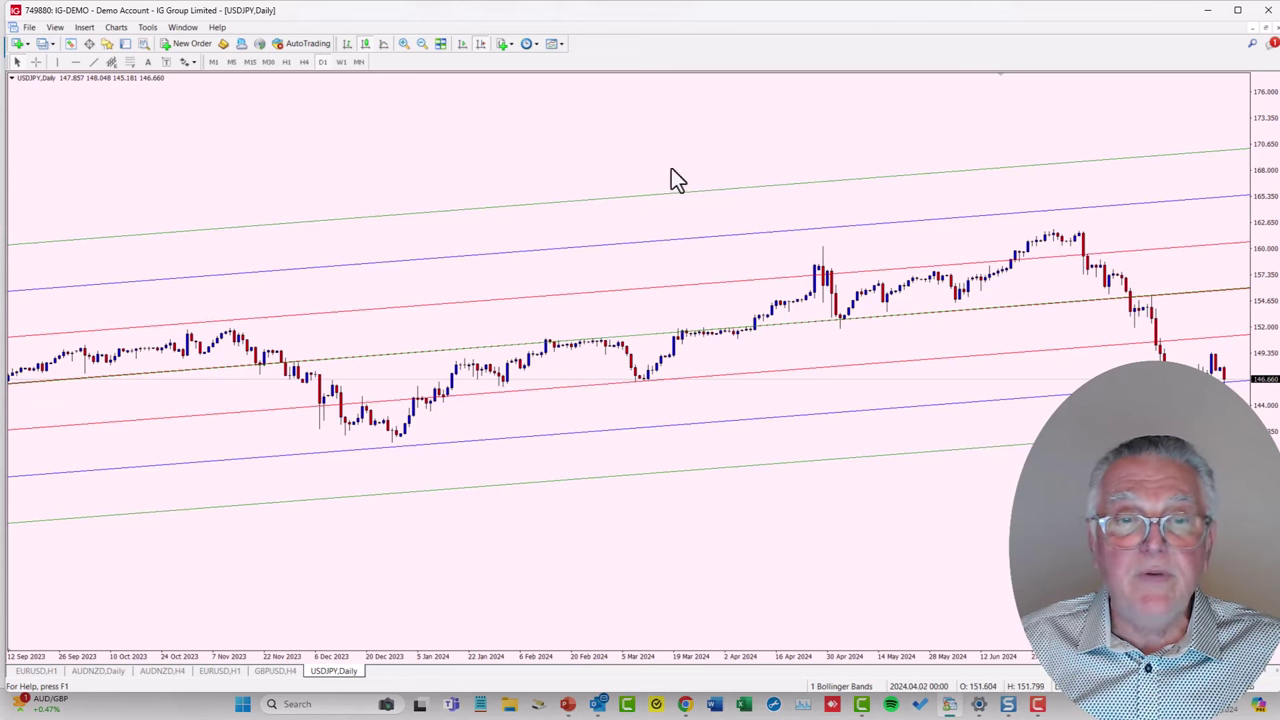
scroll(560, 145, "down", 1)
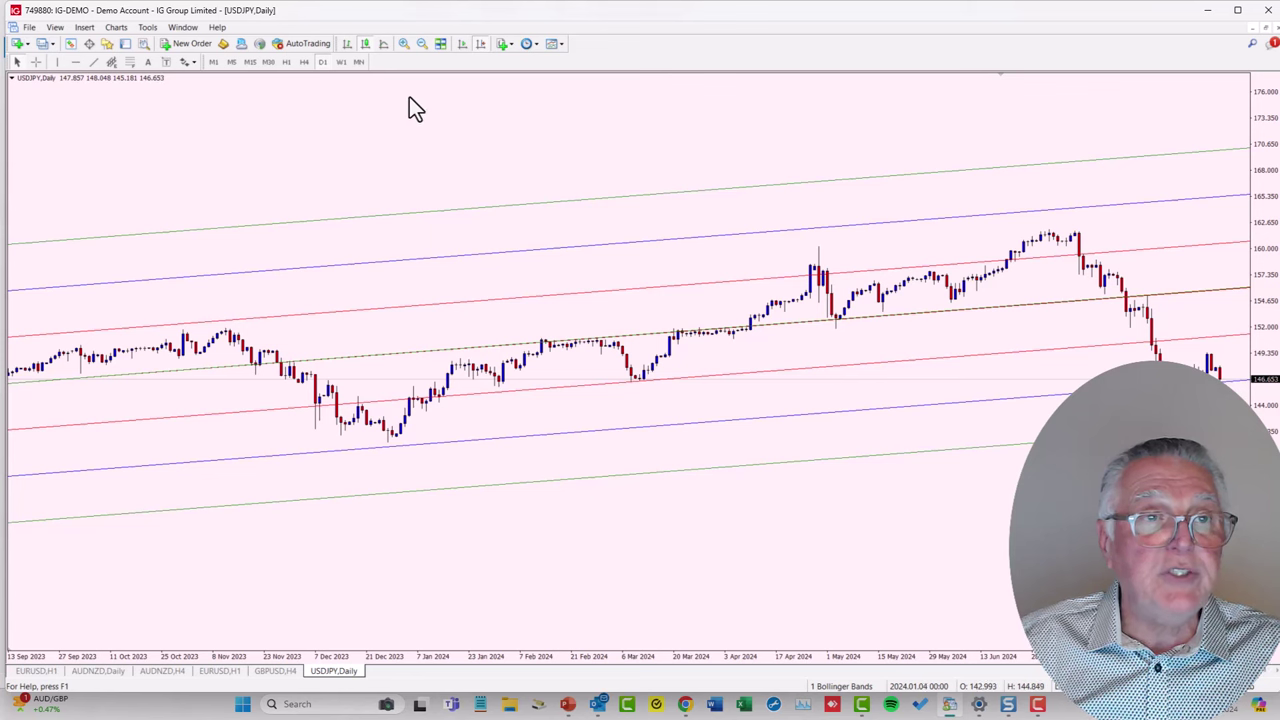
left_click(303, 62)
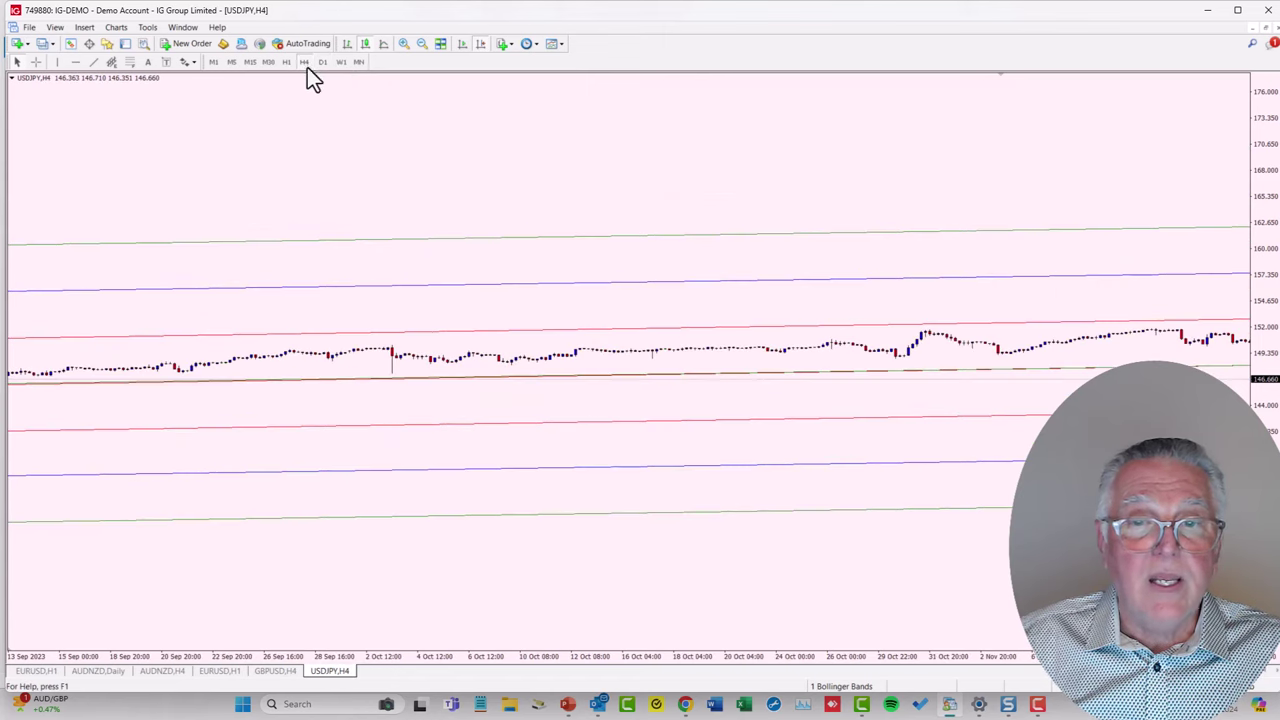
left_click(421, 44)
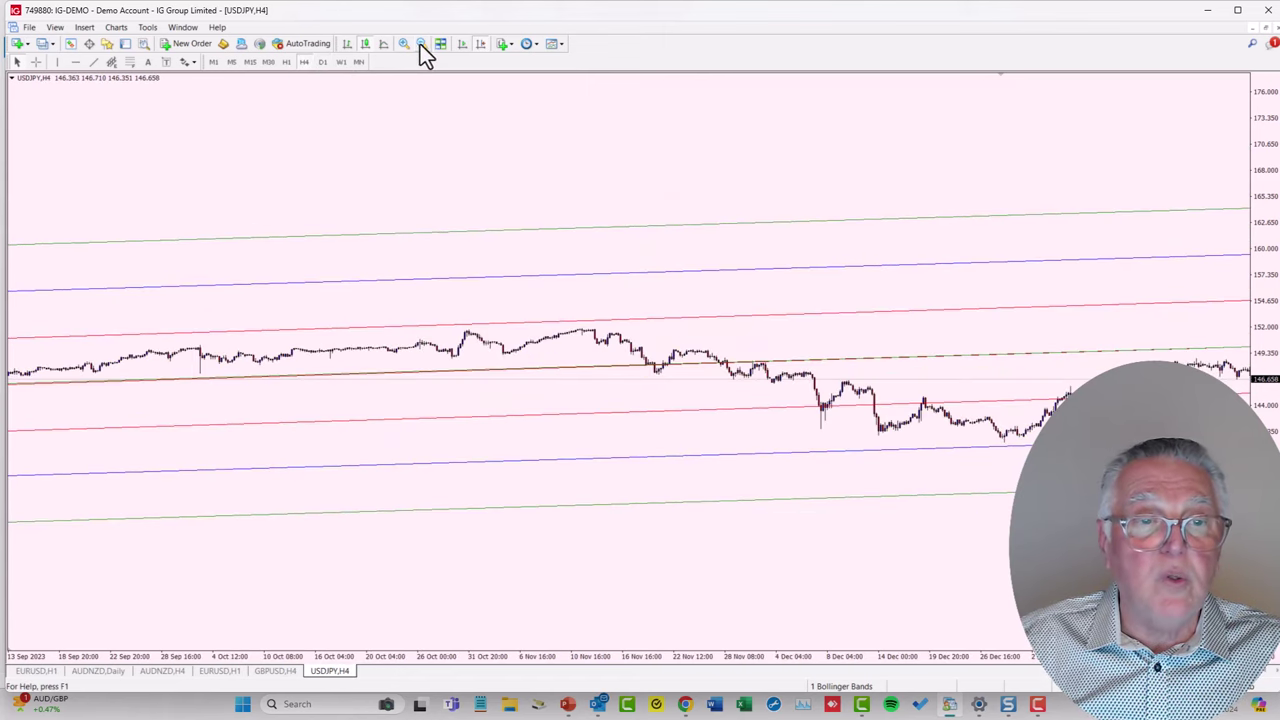
left_click(421, 44)
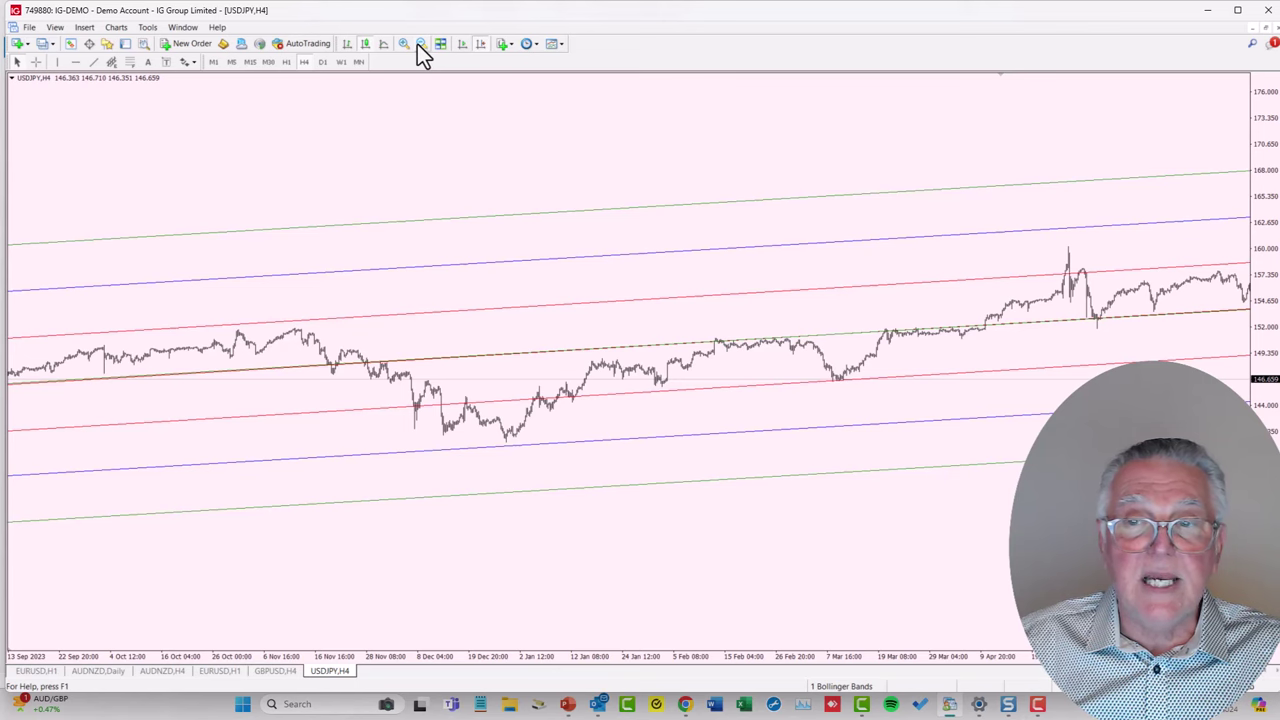
left_click(419, 45)
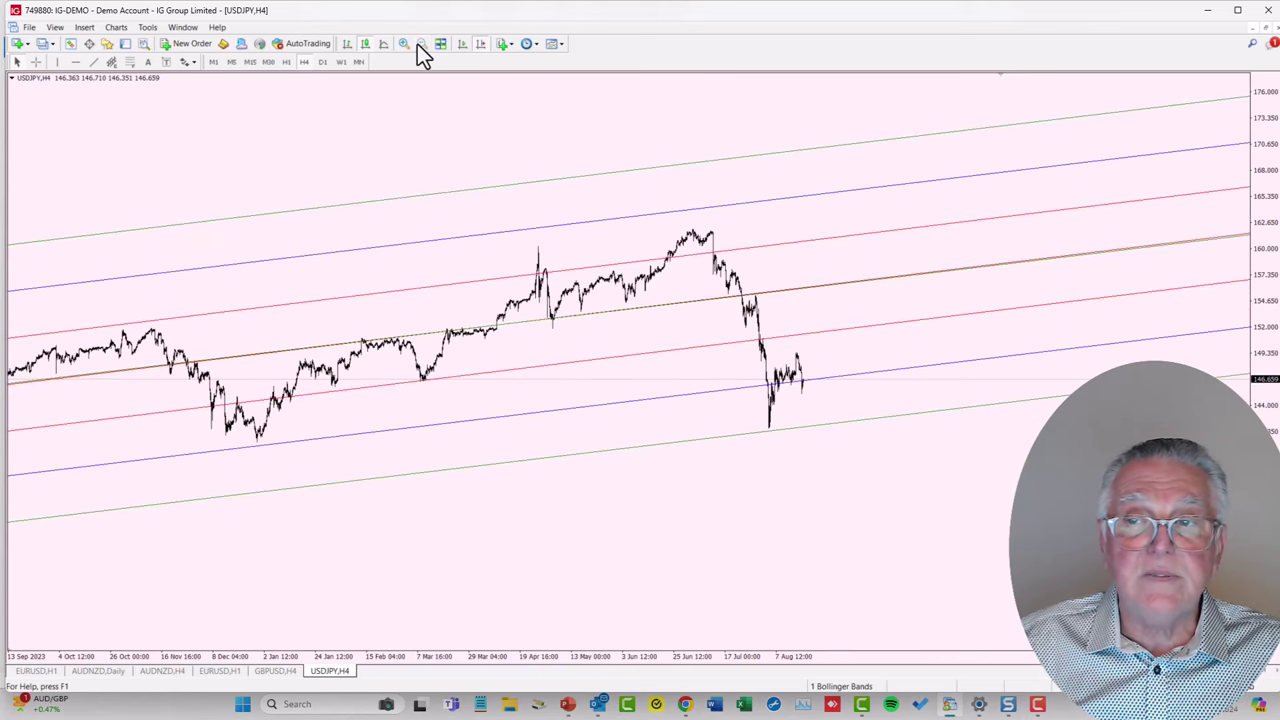
left_click_drag(457, 171, 456, 145)
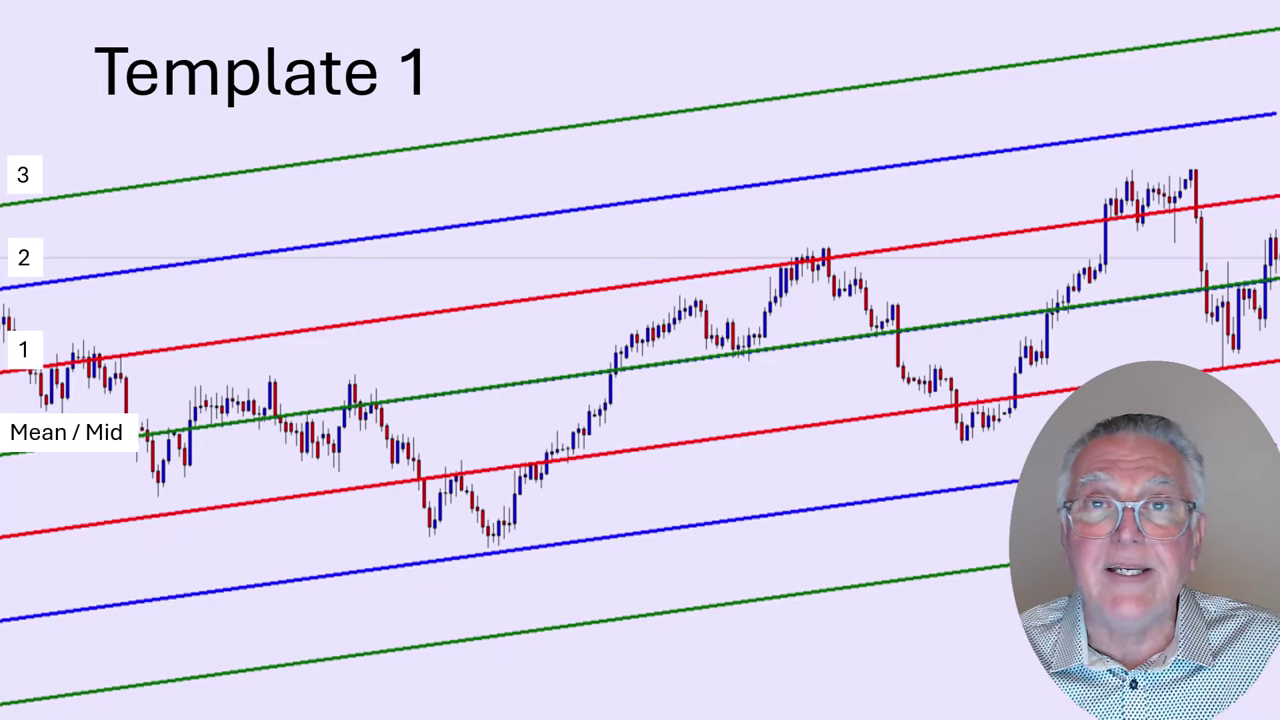
Advance the slides through Template 2 to 'Automation Plans', listing deviation table, indicator and robot.
left_click(928, 668)
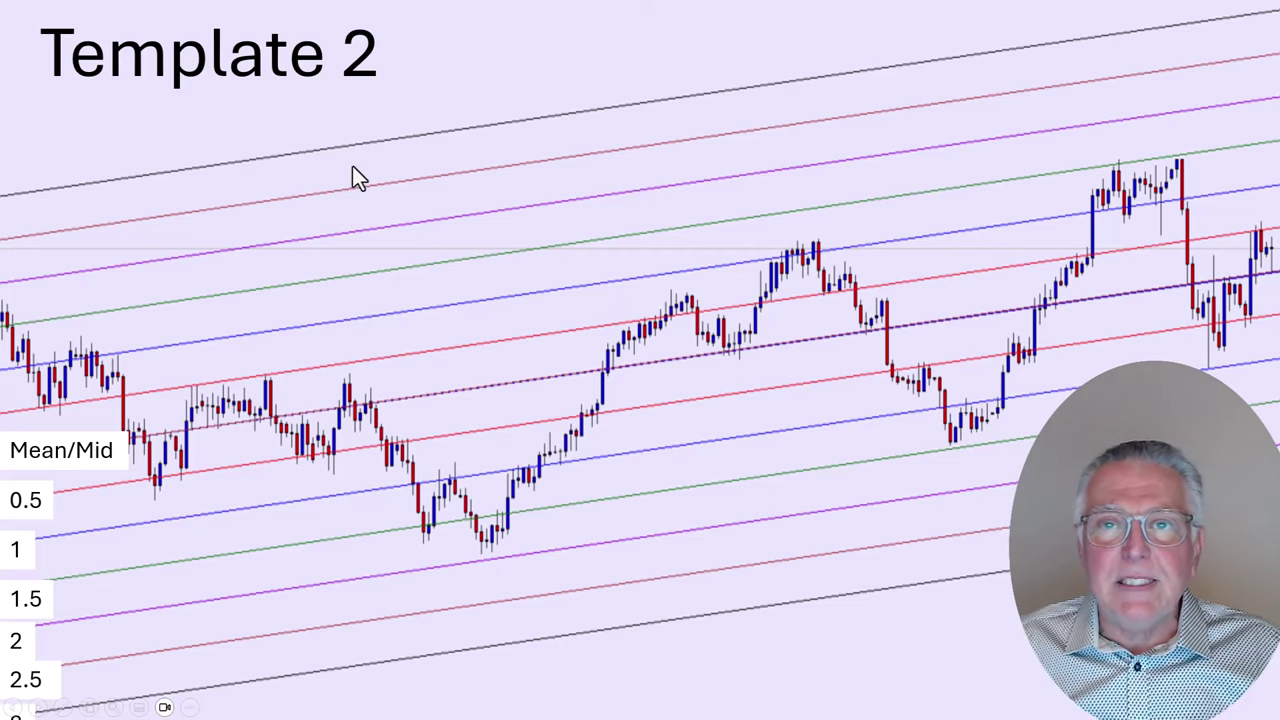
left_click(993, 535)
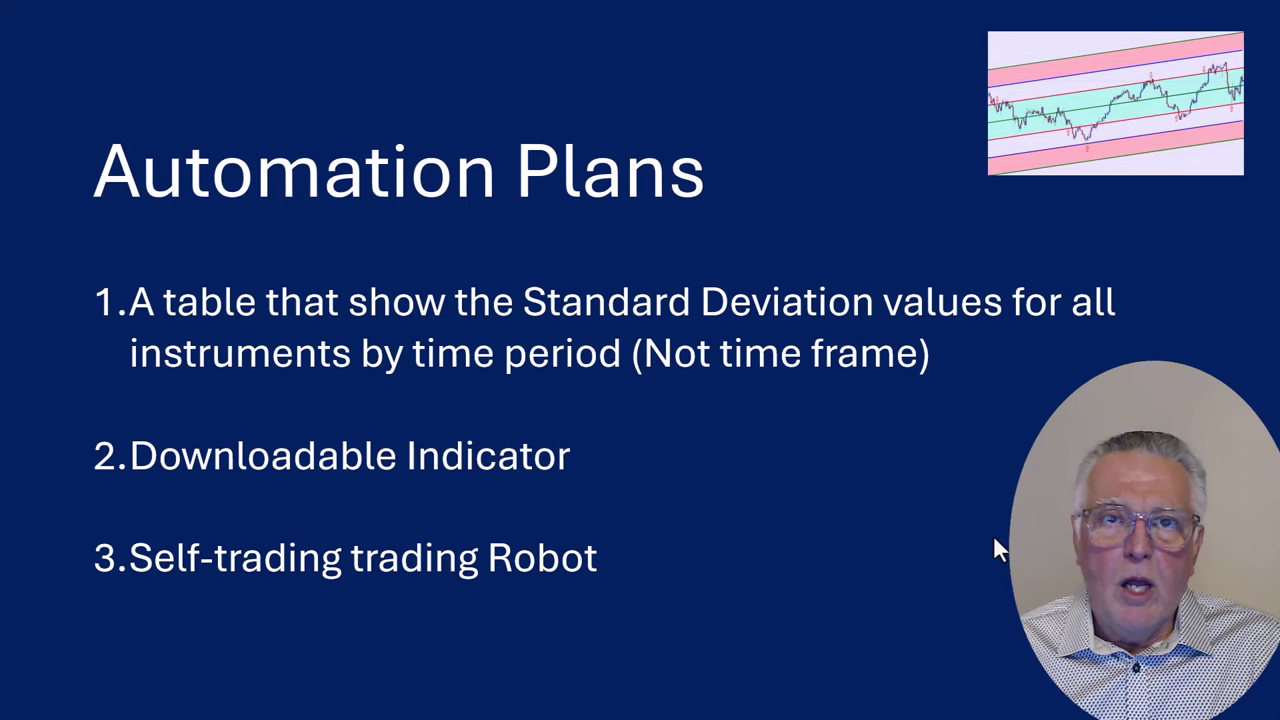